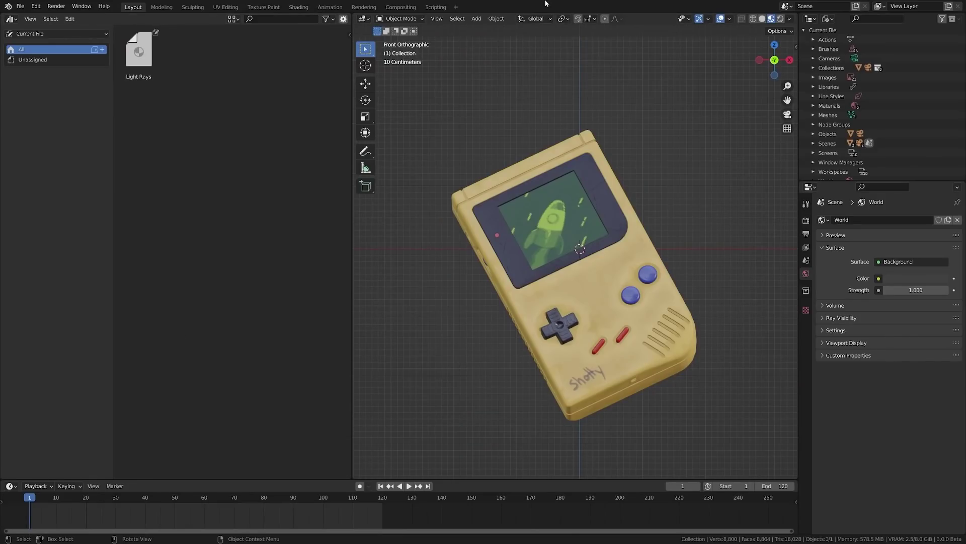
# Step: Add a cube to the Game Boy scene and scale it up
pyautogui.hotkey('shift', 'a')
pyautogui.moveTo(425, 248)
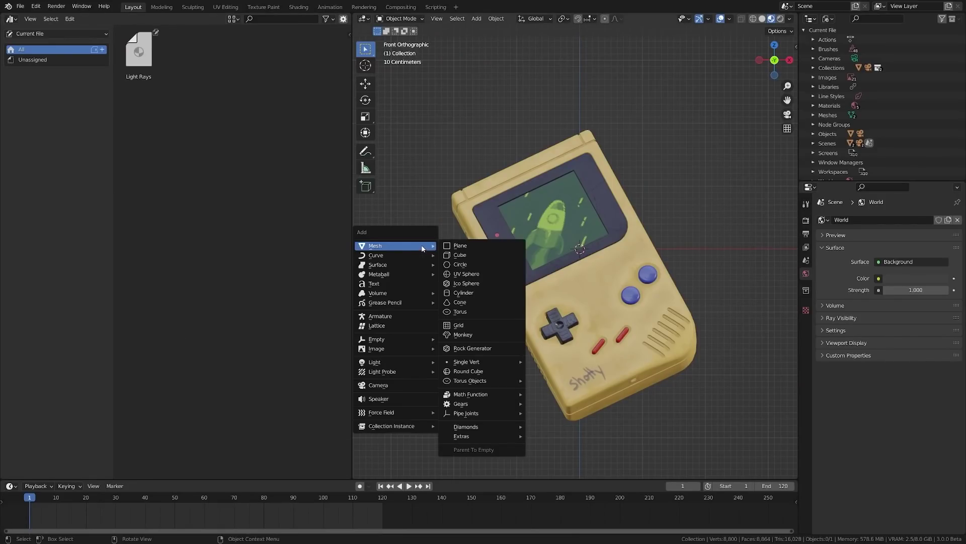
pyautogui.click(469, 257)
pyautogui.press('s')
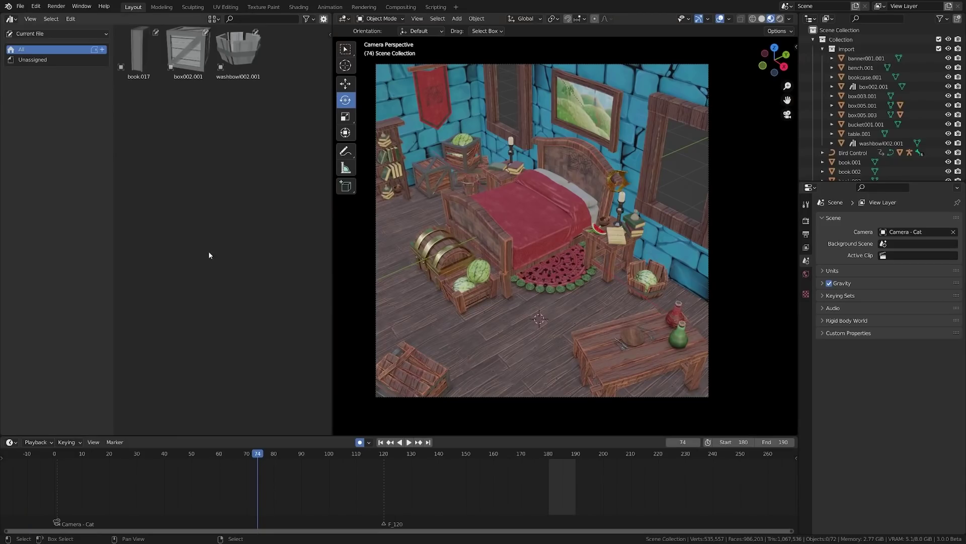
# Step: Place the crate and washbowl assets into the bedroom and pick the book asset
pyautogui.moveTo(188, 51); pyautogui.dragTo(489, 385)
pyautogui.moveTo(237, 50); pyautogui.dragTo(455, 347)
pyautogui.click(146, 65)
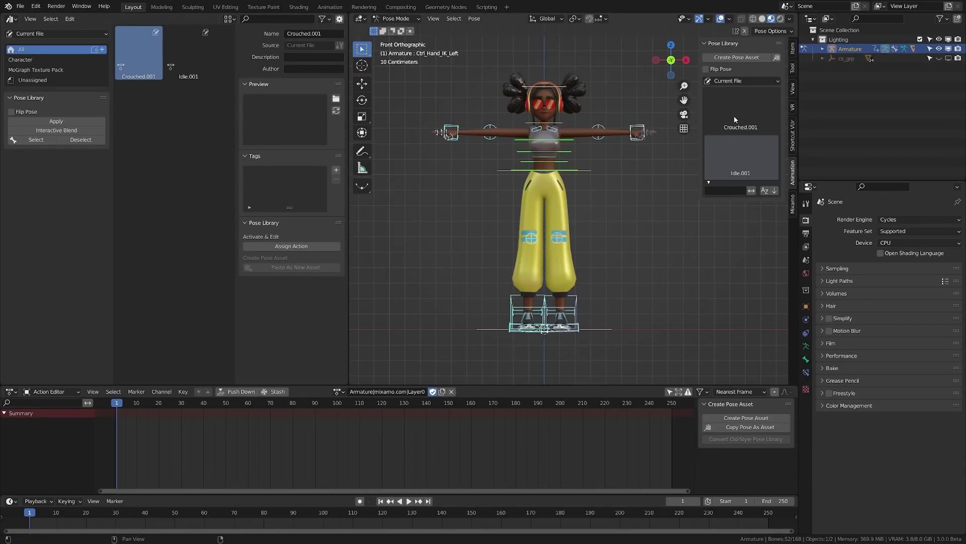
# Step: Apply the Crouched.001 and Idle.001 poses, then drop Gold-Worn on the shark's head and suit
pyautogui.click(734, 119)
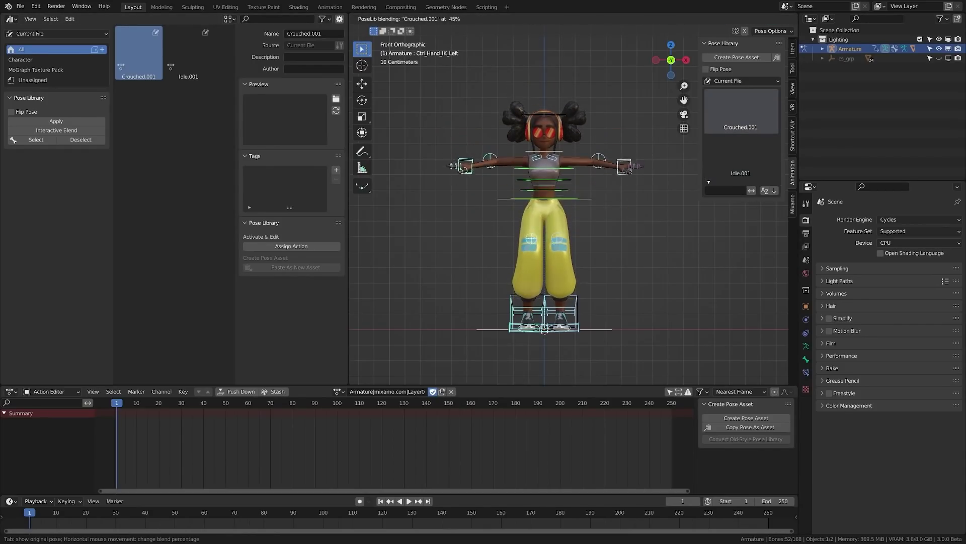
pyautogui.click(723, 155)
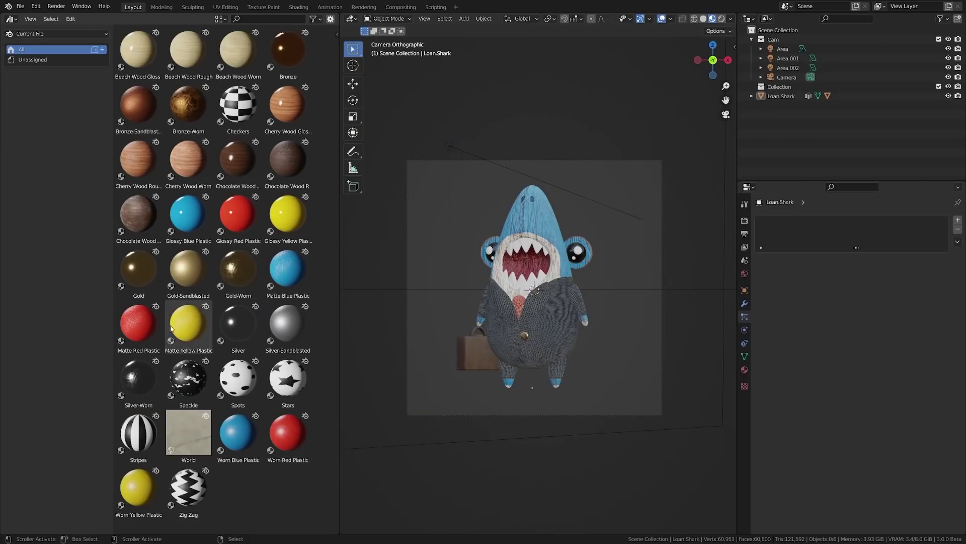
pyautogui.moveTo(238, 270); pyautogui.dragTo(516, 324)
pyautogui.moveTo(238, 272); pyautogui.dragTo(505, 365)
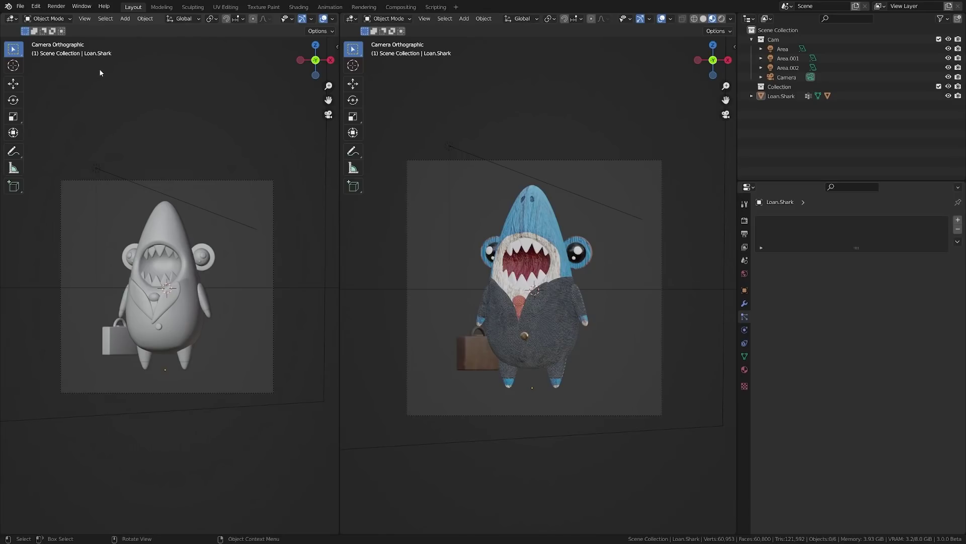
# Step: Switch the left viewport's editor type to Asset Browser
pyautogui.click(15, 21)
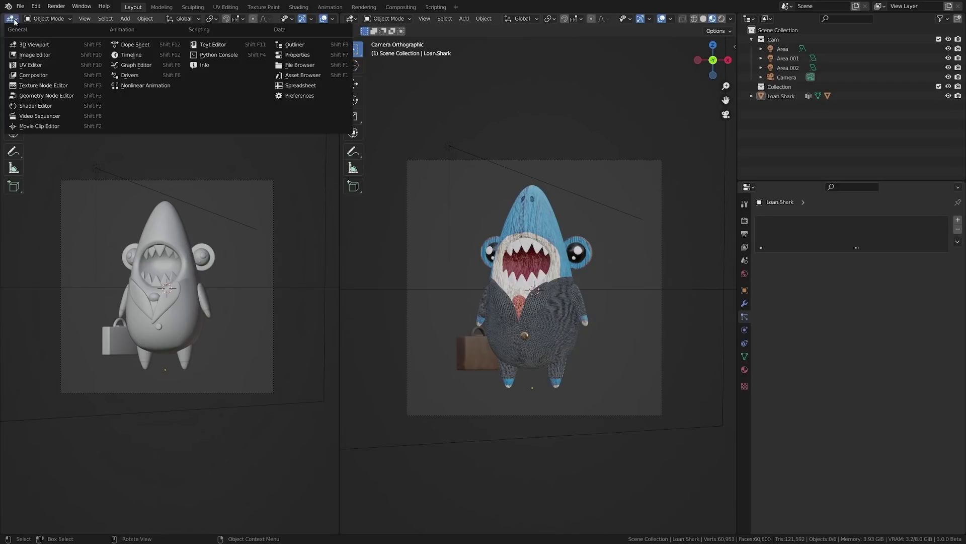
pyautogui.click(306, 76)
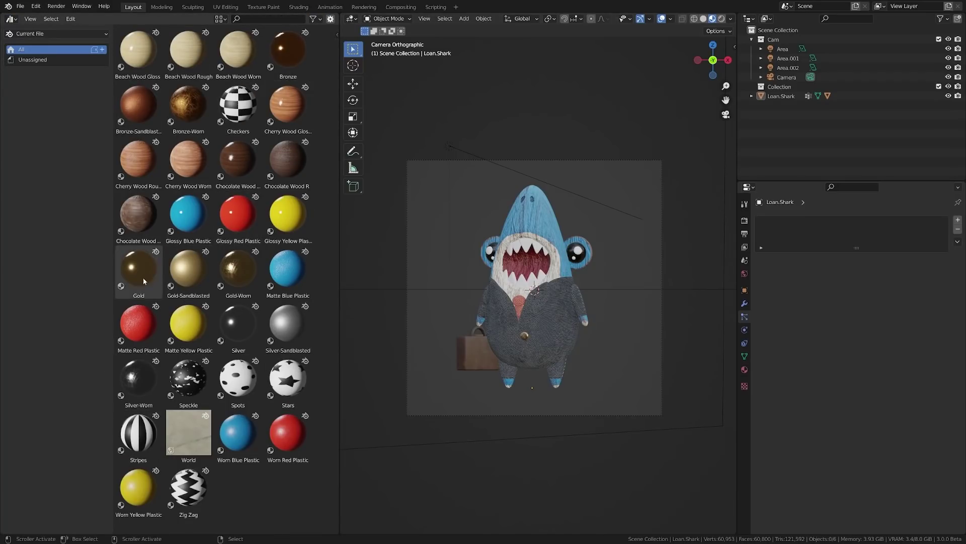
# Step: Drop Gold-Worn onto the shark, covering it and its briefcase in gold
pyautogui.click(288, 272)
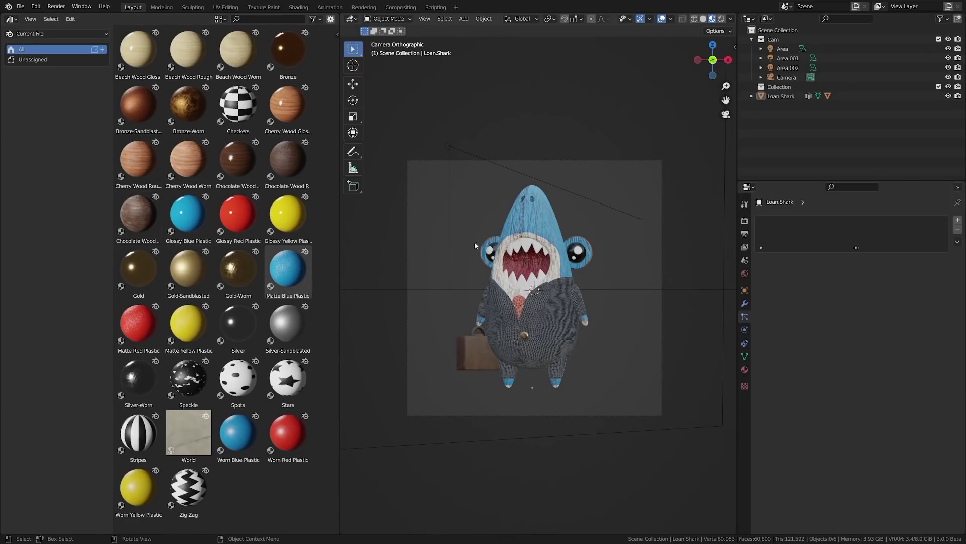
pyautogui.moveTo(238, 269); pyautogui.dragTo(471, 355)
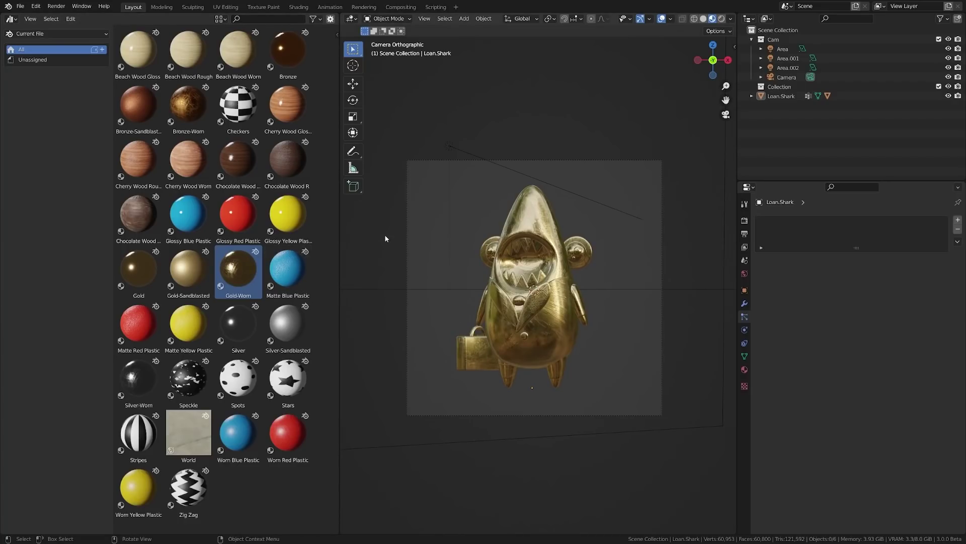
pyautogui.click(782, 96)
pyautogui.rightClick(784, 98)
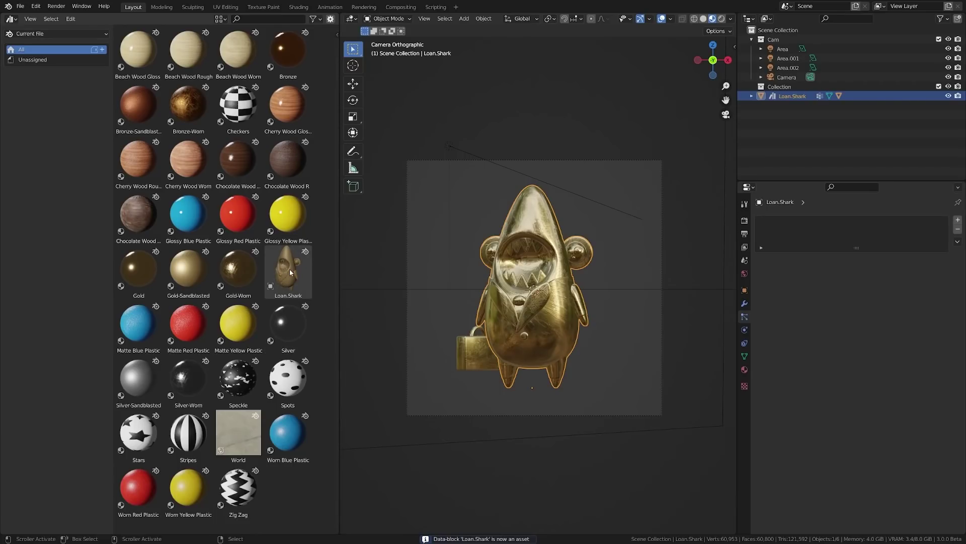
pyautogui.click(291, 273)
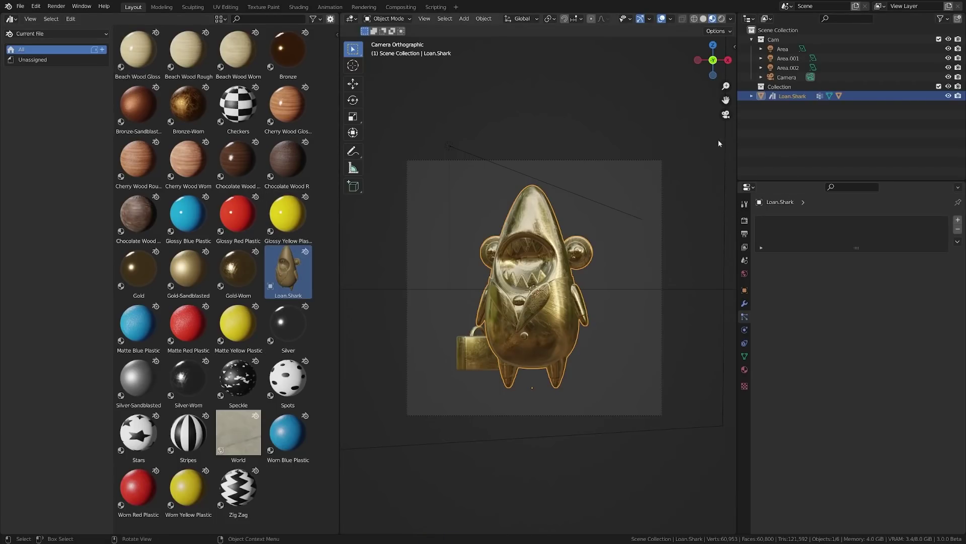
pyautogui.rightClick(274, 280)
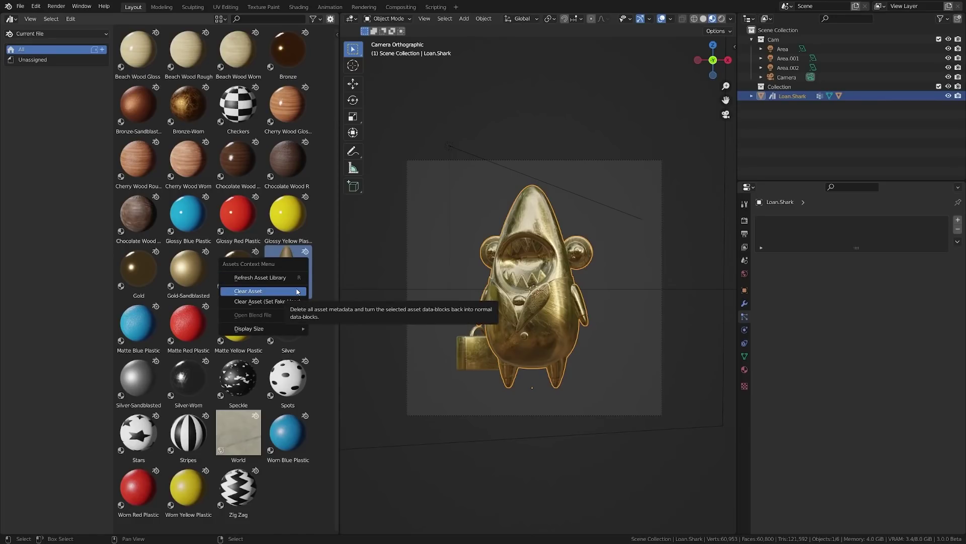
pyautogui.click(297, 292)
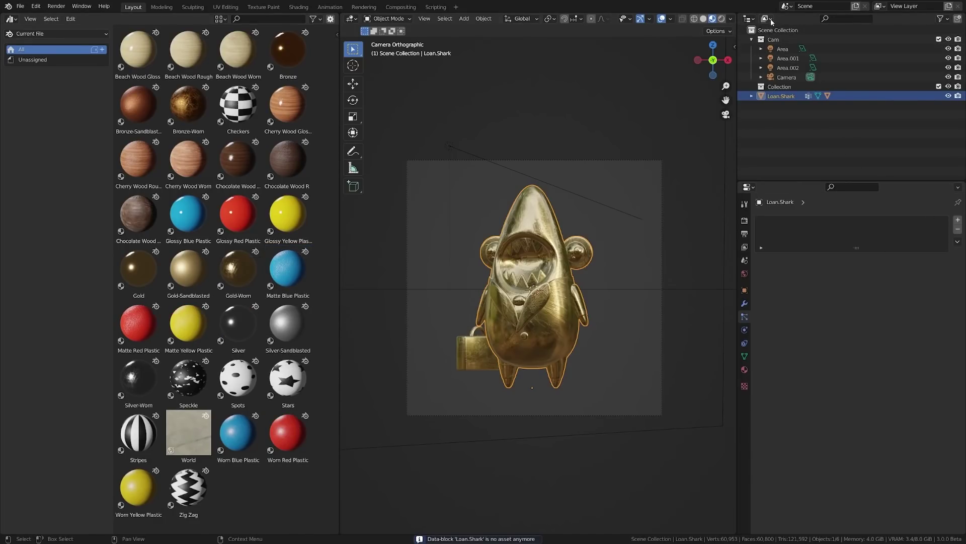
pyautogui.click(766, 18)
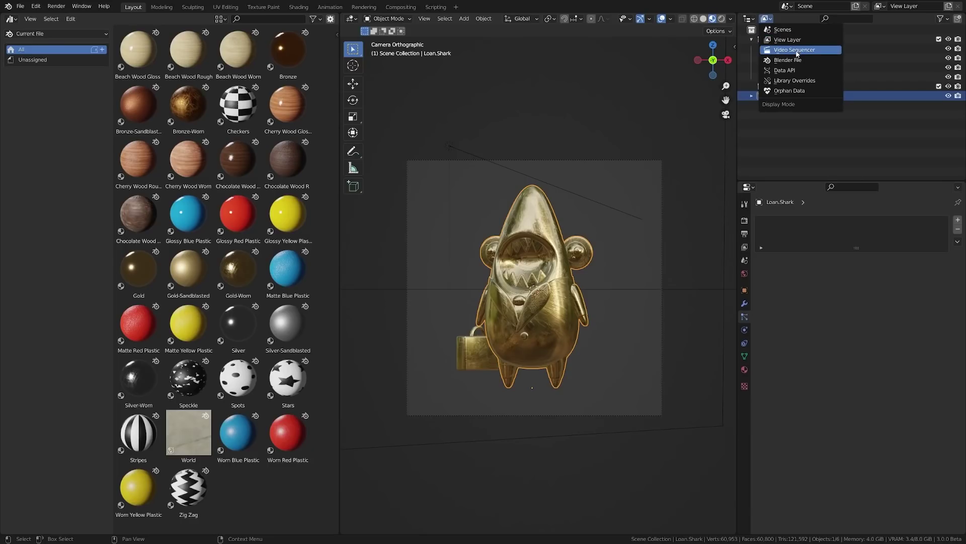
pyautogui.click(809, 62)
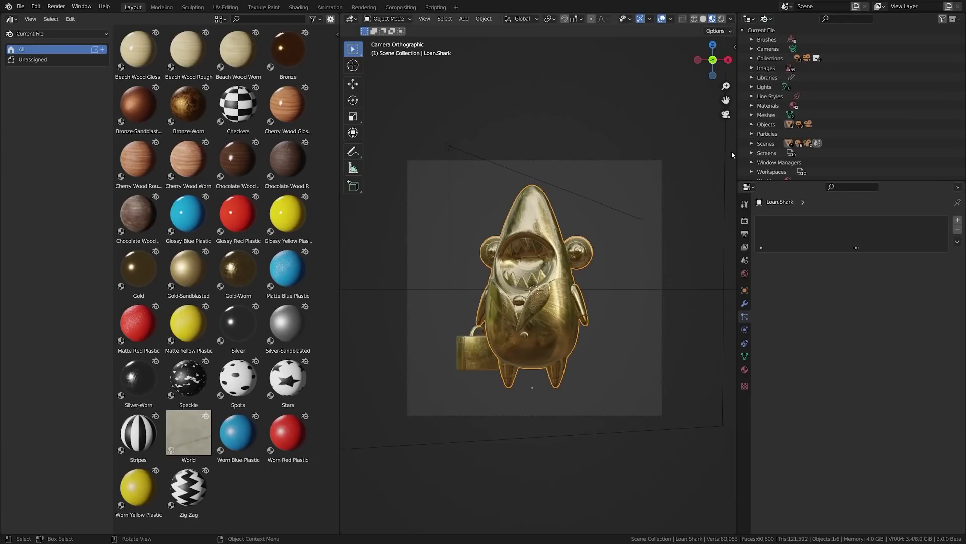
pyautogui.click(752, 125)
pyautogui.scroll(-3, 775, 130)
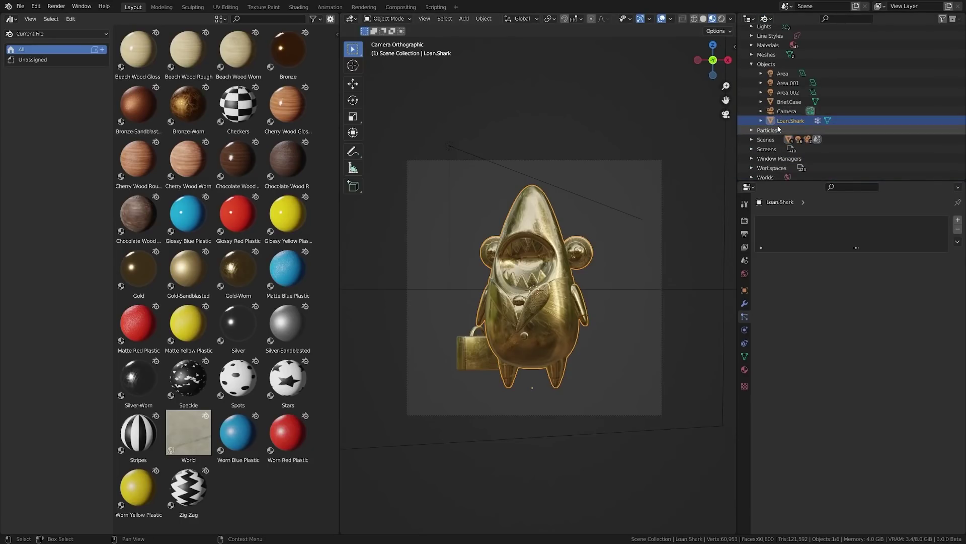
pyautogui.rightClick(785, 120)
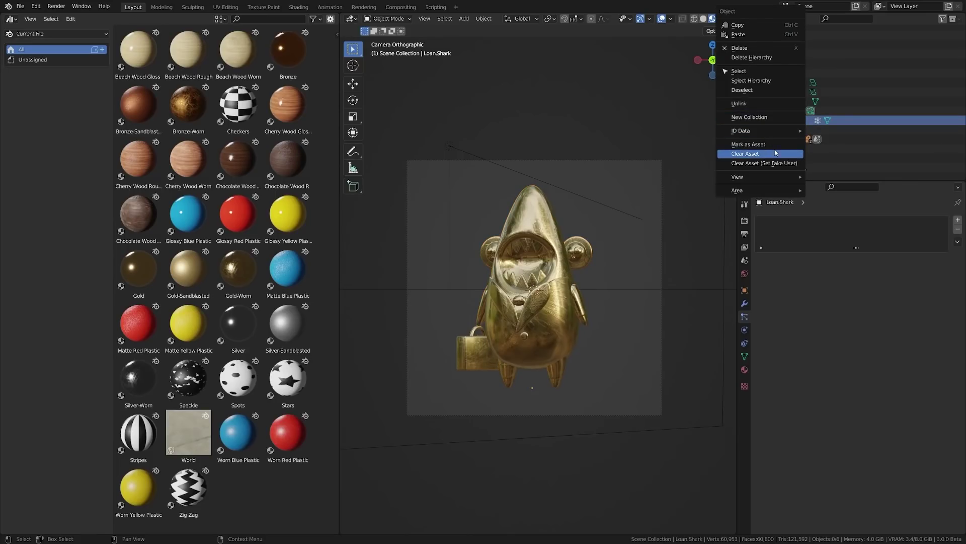
pyautogui.click(760, 151)
pyautogui.scroll(3, 885, 119)
pyautogui.click(766, 19)
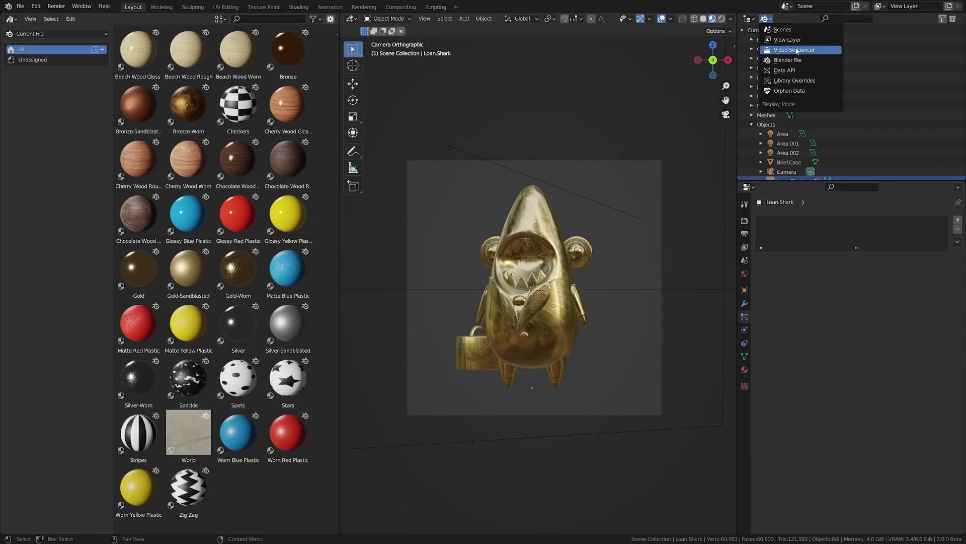
pyautogui.click(797, 40)
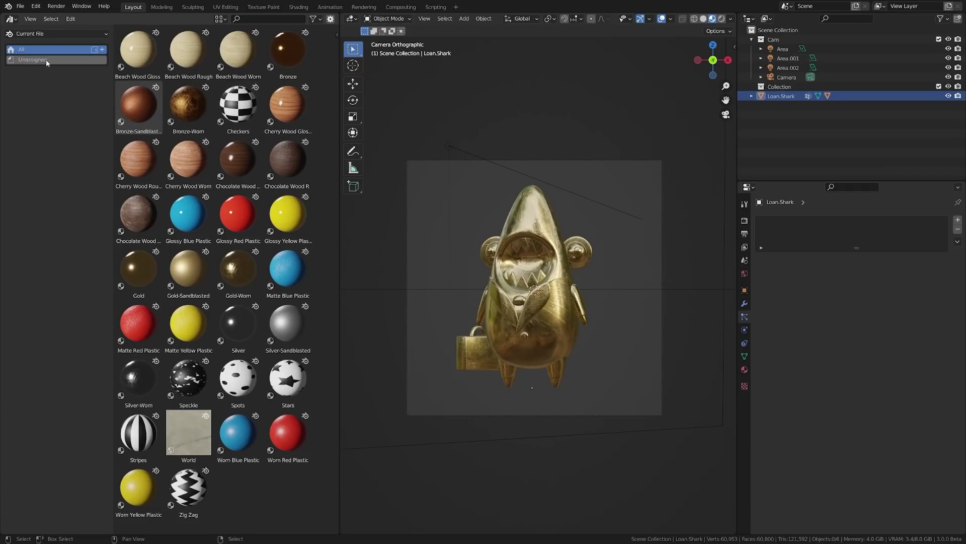
# Step: Keep Current File as the Asset Browser's library
pyautogui.click(51, 34)
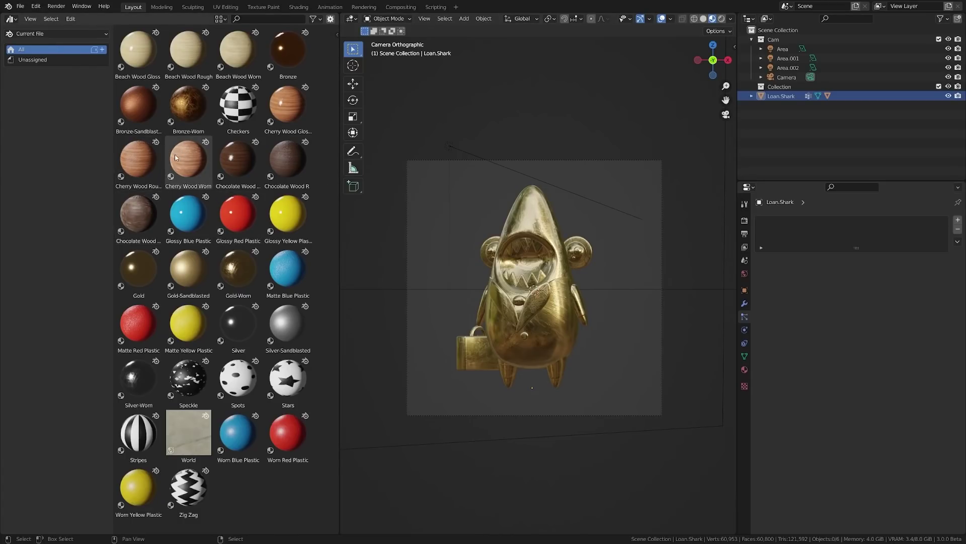
pyautogui.click(46, 34)
pyautogui.click(47, 35)
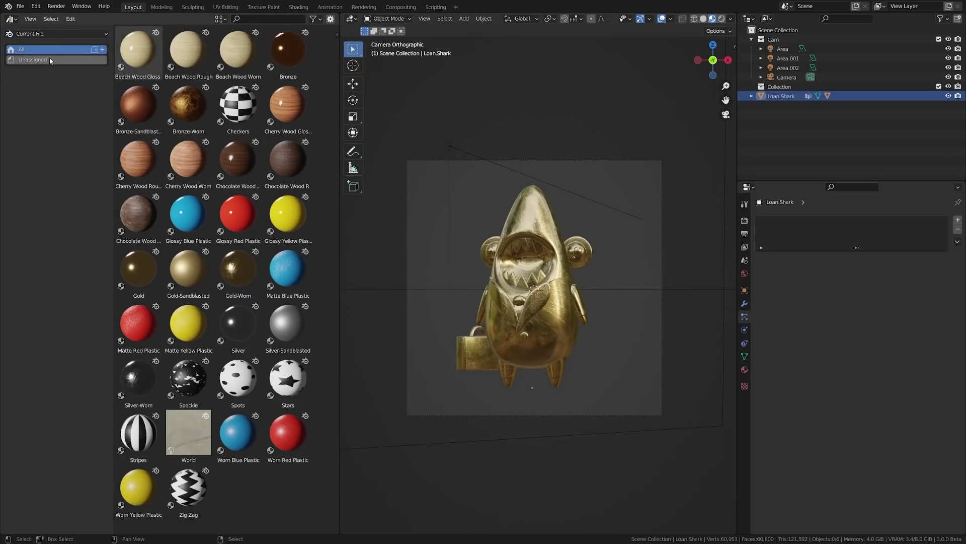
# Step: Set the asset thumbnail size to Regular and scroll through the materials
pyautogui.click(221, 20)
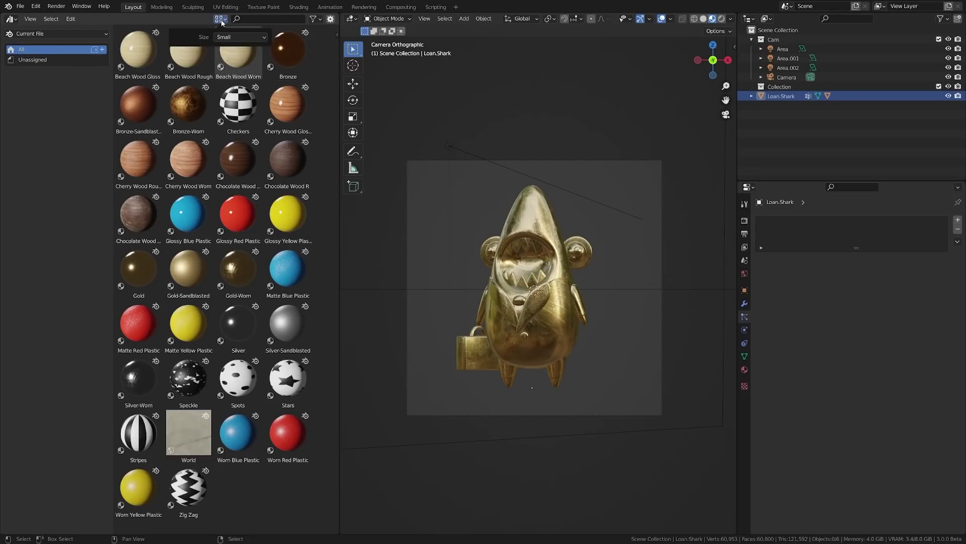
pyautogui.click(236, 37)
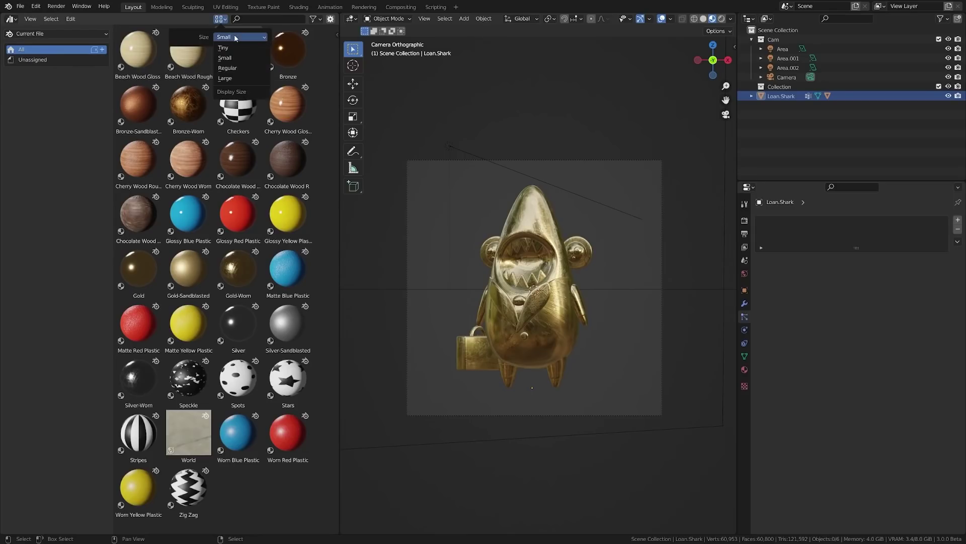
pyautogui.click(235, 69)
pyautogui.scroll(-2, 237, 259)
pyautogui.scroll(2, 237, 259)
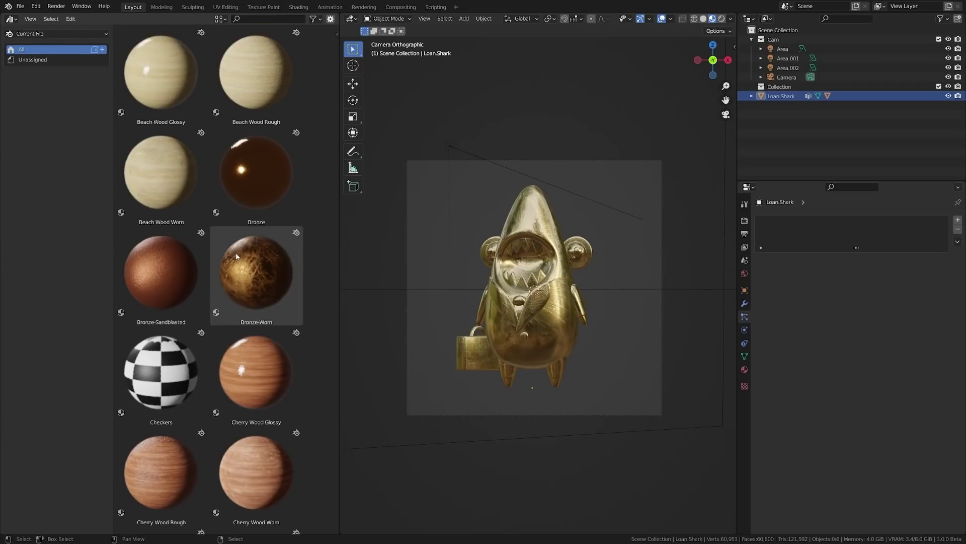
pyautogui.scroll(-1, 236, 256)
# Step: Shrink the thumbnails to Small and show the details sidebar for Matte Blue Plastic
pyautogui.click(219, 19)
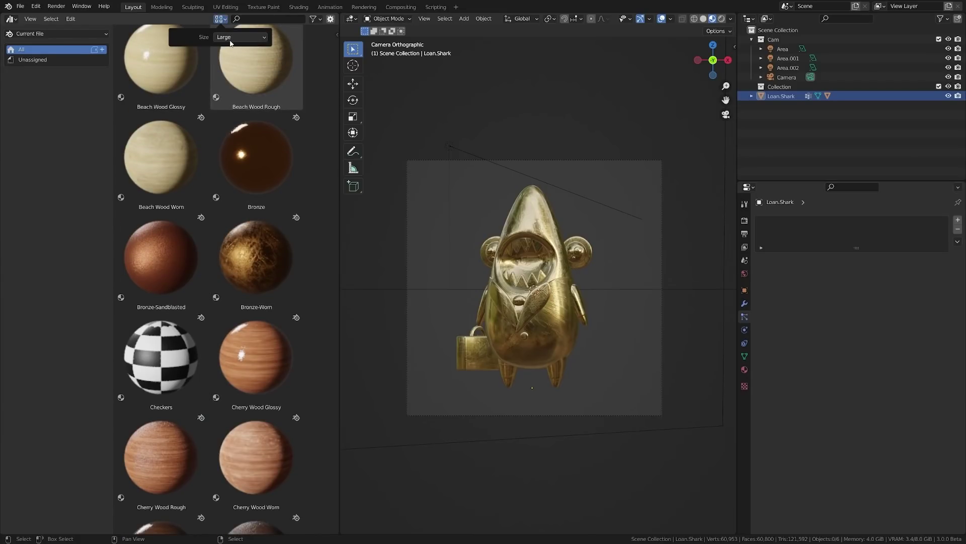
pyautogui.click(230, 43)
pyautogui.click(236, 48)
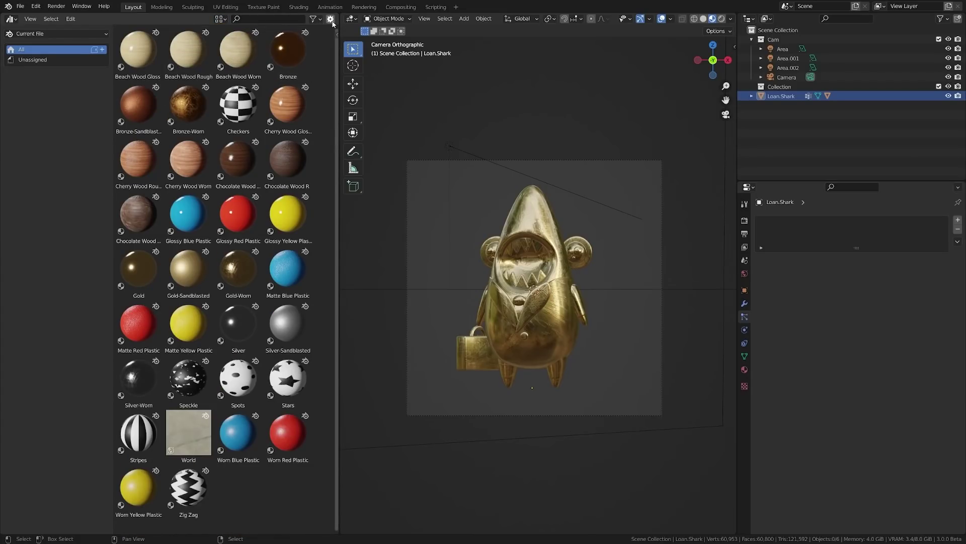
pyautogui.click(330, 19)
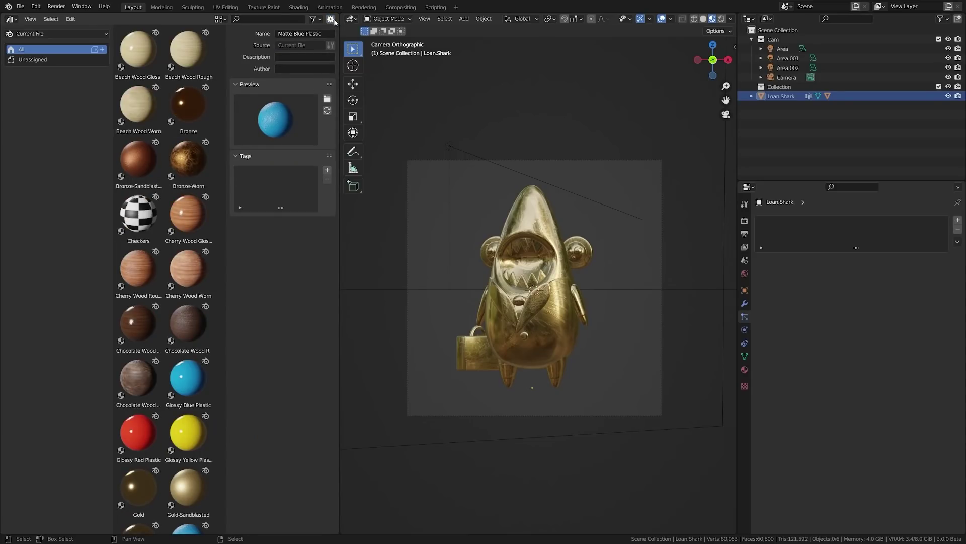
# Step: Select the Bronze and Bronze-Worn materials, then hide the asset details panel
pyautogui.click(186, 104)
pyautogui.click(184, 153)
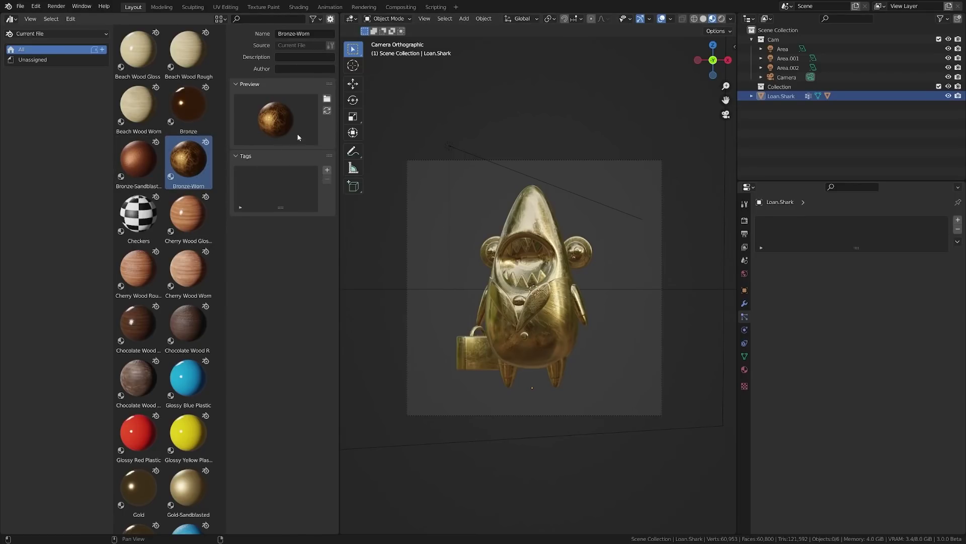
pyautogui.click(331, 22)
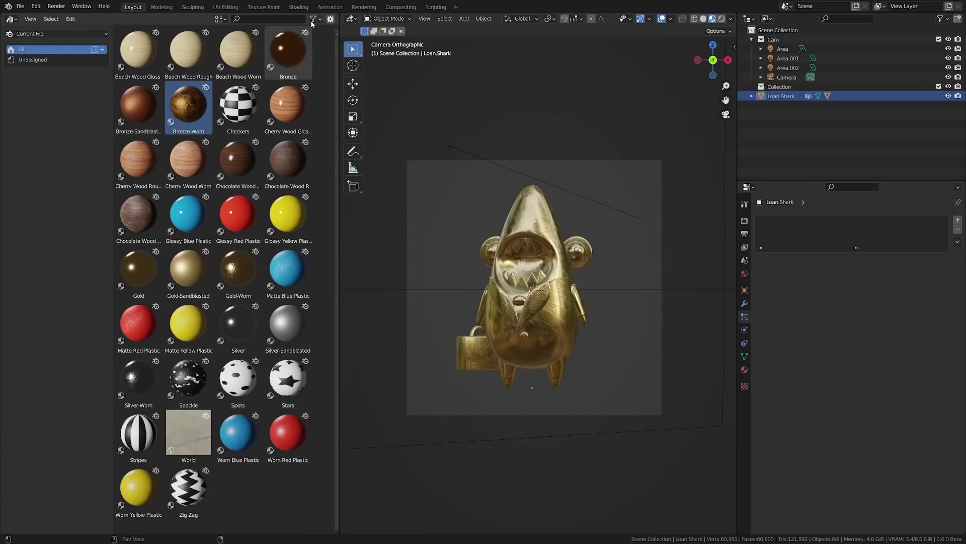
# Step: Mark Loan.Shark as an asset from its Outliner context menu
pyautogui.click(313, 19)
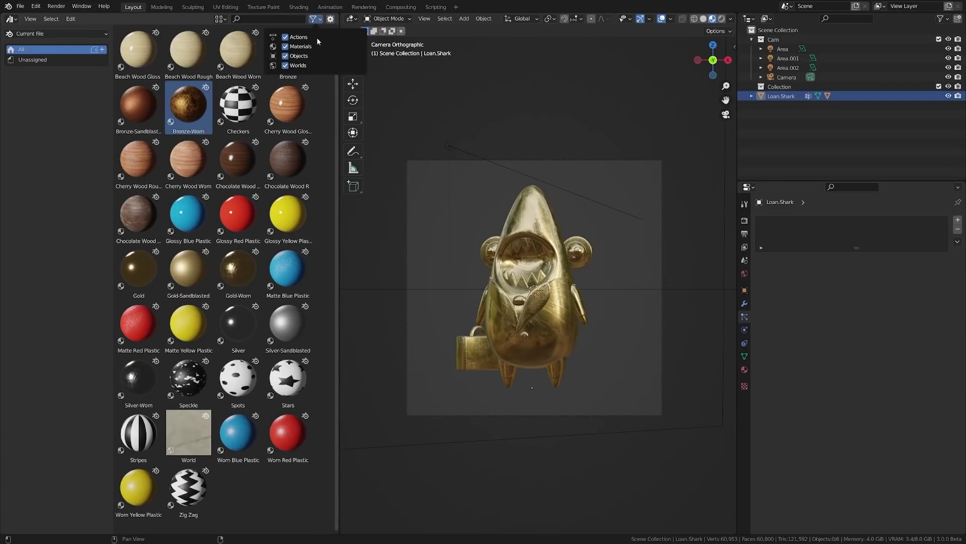
pyautogui.rightClick(792, 96)
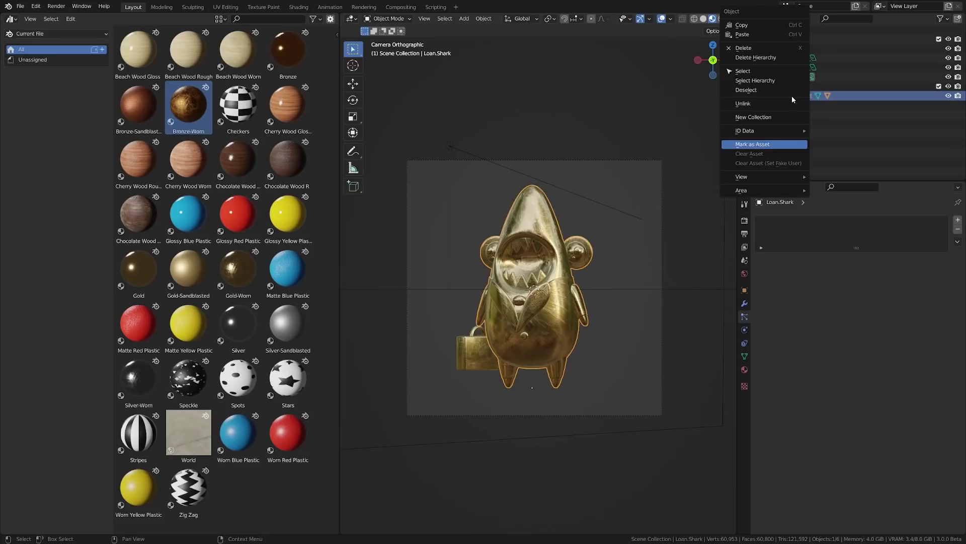
pyautogui.click(777, 144)
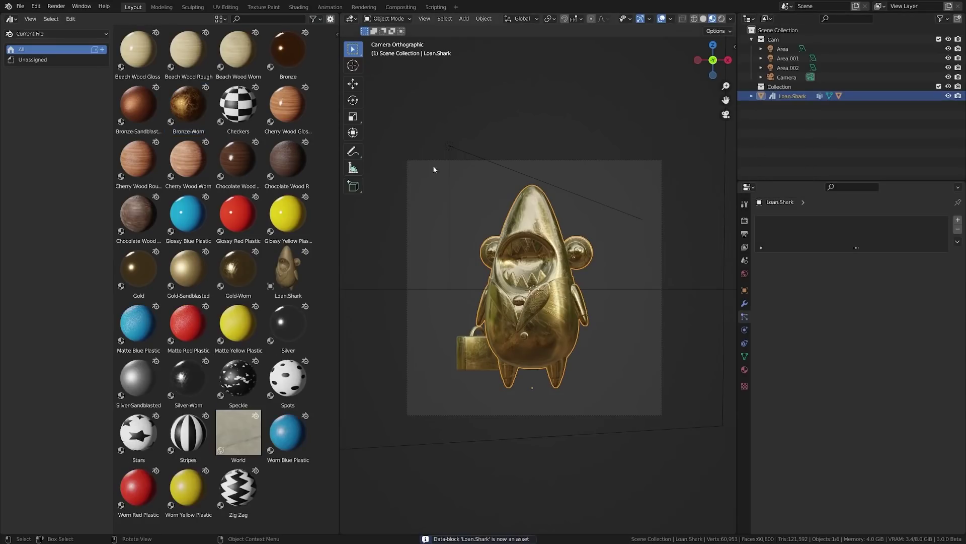
# Step: Toggle the asset type filters between Objects, Materials and Worlds to compare listings
pyautogui.click(313, 19)
pyautogui.moveTo(283, 38); pyautogui.dragTo(285, 68)
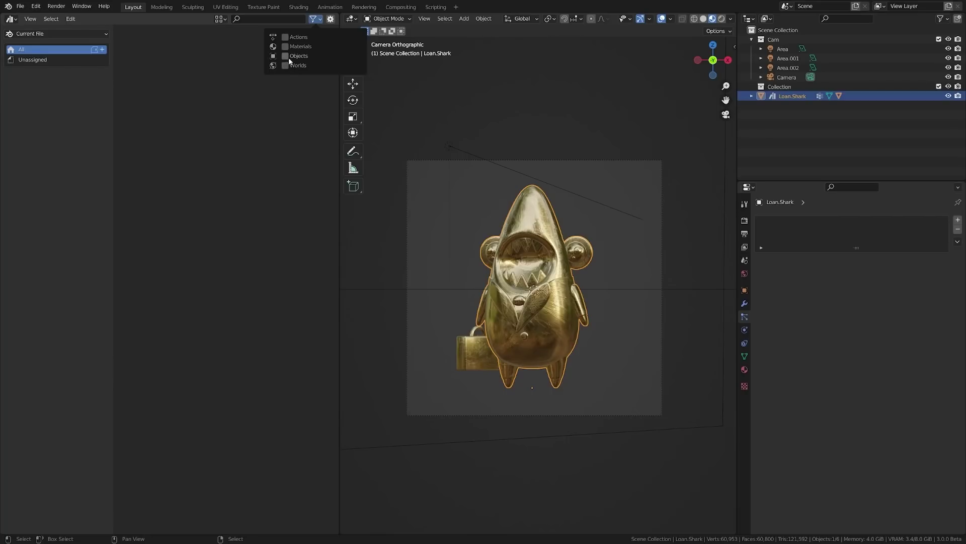
pyautogui.click(285, 56)
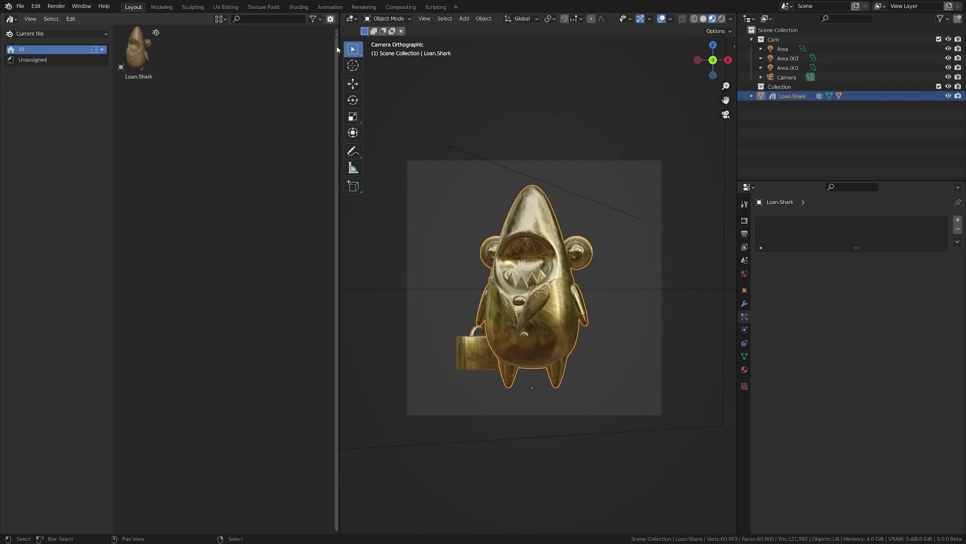
pyautogui.click(317, 19)
pyautogui.click(286, 56)
pyautogui.click(285, 46)
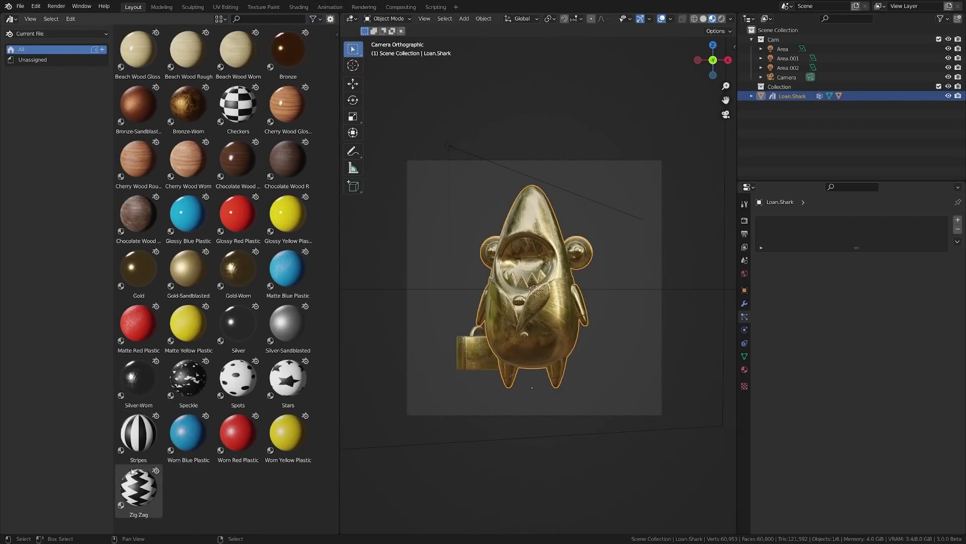
pyautogui.click(317, 20)
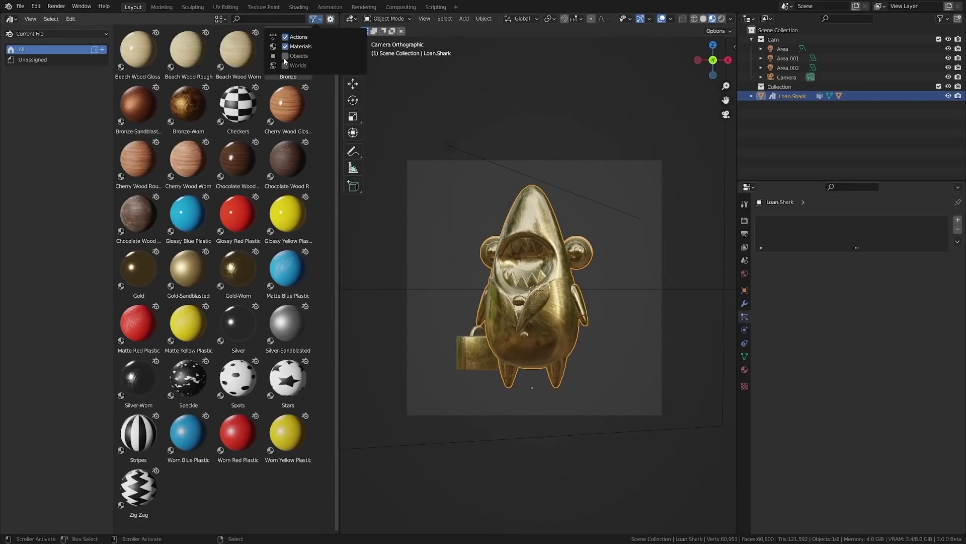
pyautogui.moveTo(285, 56); pyautogui.dragTo(285, 66)
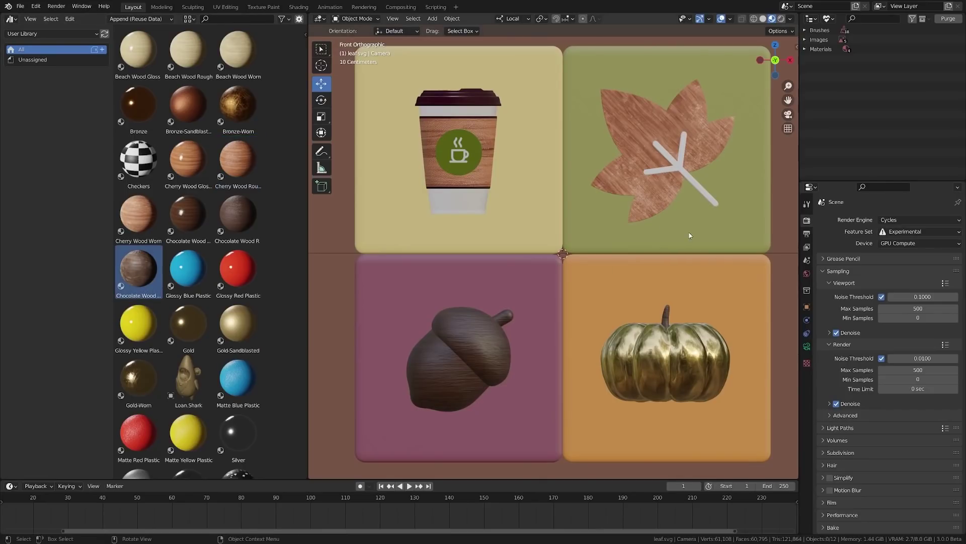
# Step: Drop library materials onto the leaf stem, acorn, pumpkin and tiles
pyautogui.moveTo(139, 269); pyautogui.dragTo(682, 166)
pyautogui.moveTo(187, 159); pyautogui.dragTo(458, 362)
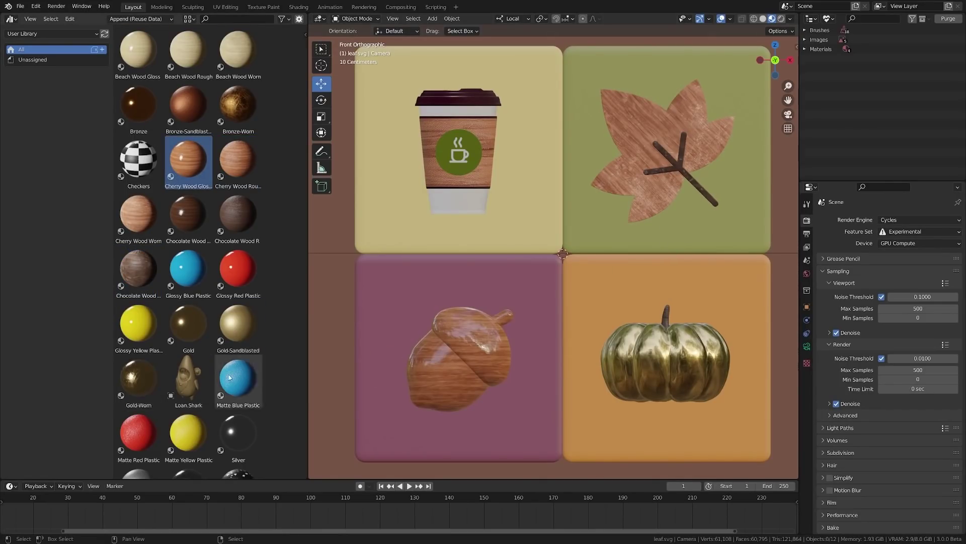
pyautogui.scroll(-4, 187, 302)
pyautogui.moveTo(139, 447); pyautogui.dragTo(664, 363)
pyautogui.moveTo(188, 322); pyautogui.dragTo(667, 315)
pyautogui.scroll(2, 200, 458)
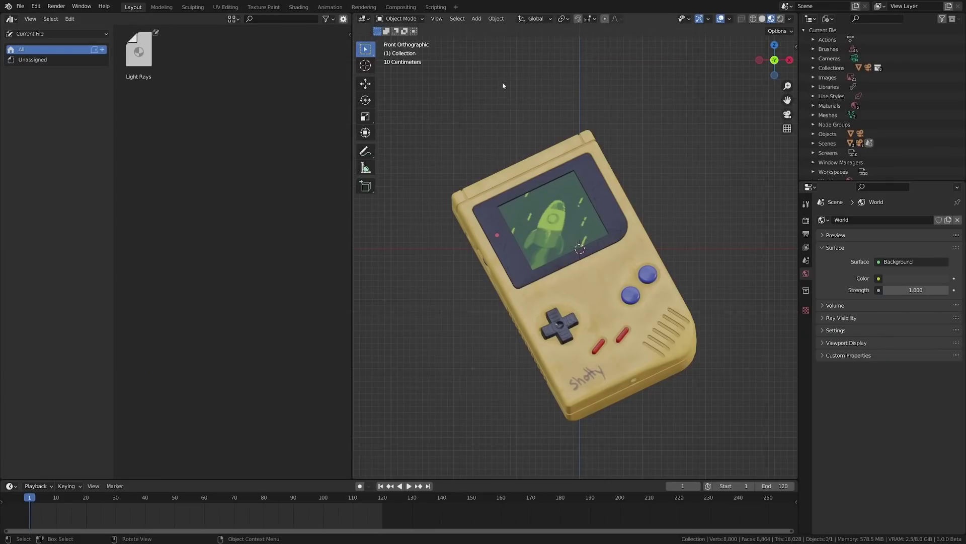
# Step: Add a scaled cube over the Game Boy with Light Rays, then rotate and resize it
pyautogui.hotkey('shift', 'a')
pyautogui.click(463, 256)
pyautogui.press('s')
pyautogui.click(671, 360)
pyautogui.moveTo(139, 53); pyautogui.dragTo(456, 209)
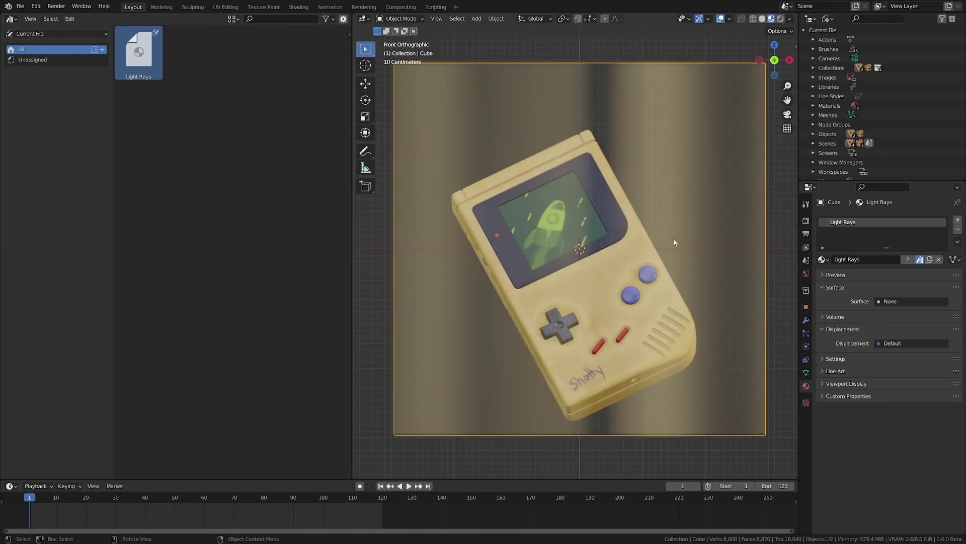
pyautogui.press('r')
pyautogui.click(724, 274)
pyautogui.press('s')
pyautogui.click(694, 288)
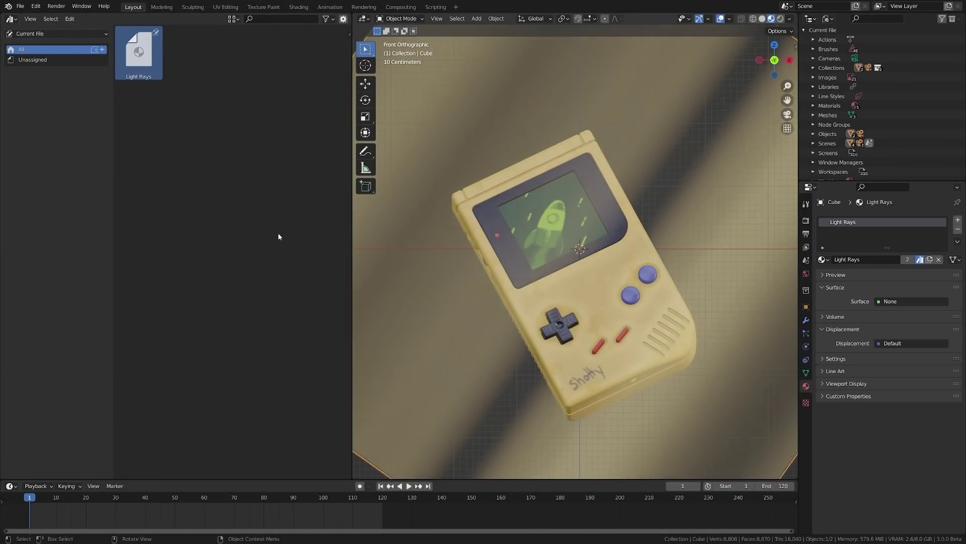
# Step: Place crate, washbowl and book assets in the bedroom, rotating the book and stacking crates
pyautogui.scroll(1, 470, 327)
pyautogui.scroll(1, 470, 328)
pyautogui.scroll(-1, 457, 379)
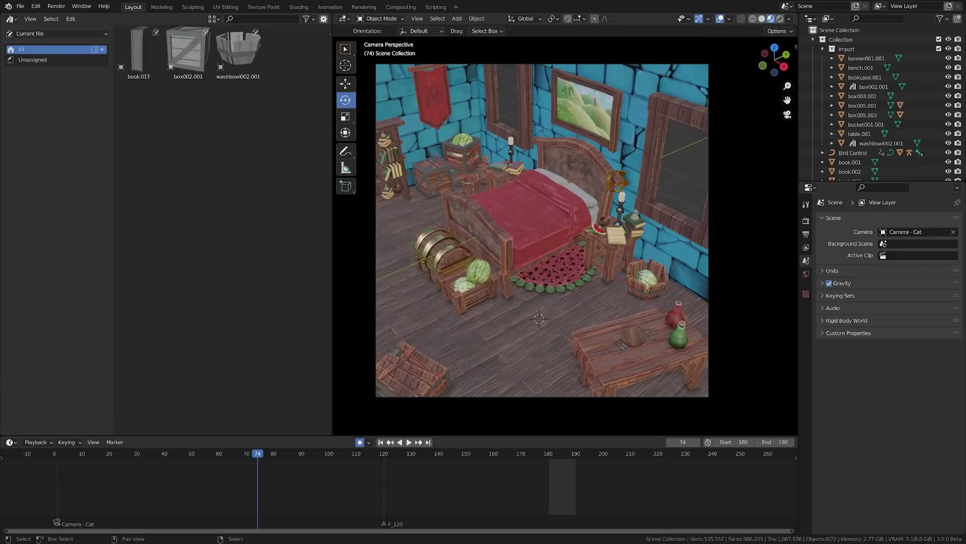
pyautogui.moveTo(188, 53); pyautogui.dragTo(489, 375)
pyautogui.moveTo(450, 350); pyautogui.dragTo(451, 351)
pyautogui.moveTo(139, 53); pyautogui.dragTo(593, 356)
pyautogui.press('r')
pyautogui.press('r')
pyautogui.press('Return')
pyautogui.moveTo(188, 50); pyautogui.dragTo(426, 132)
pyautogui.moveTo(239, 50); pyautogui.dragTo(420, 100)
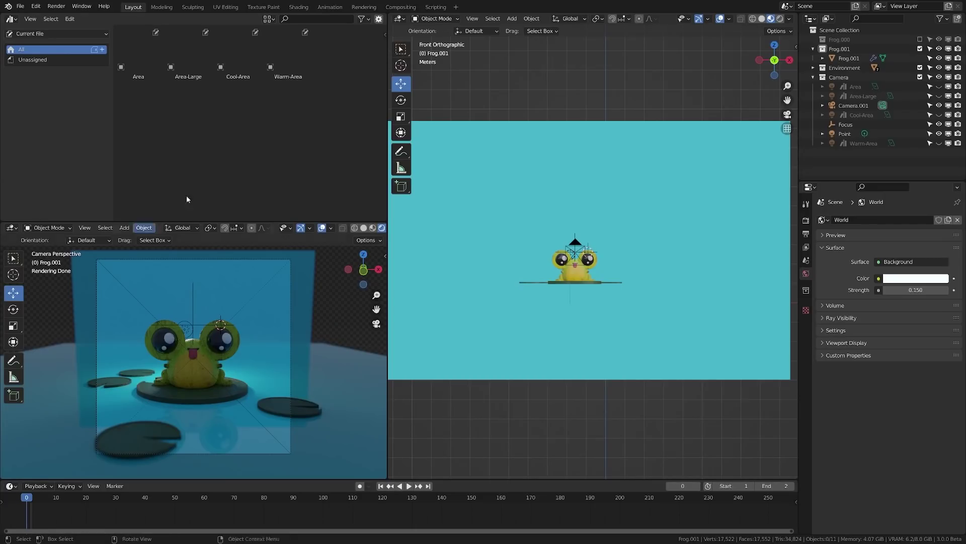
# Step: Add the Area-Large light to the frog scene, moving and rotating it from the right view
pyautogui.moveTo(188, 50); pyautogui.dragTo(556, 241)
pyautogui.moveTo(556, 242); pyautogui.dragTo(484, 256, button='middle')
pyautogui.press('KP_3')
pyautogui.press('g')
pyautogui.click(391, 290)
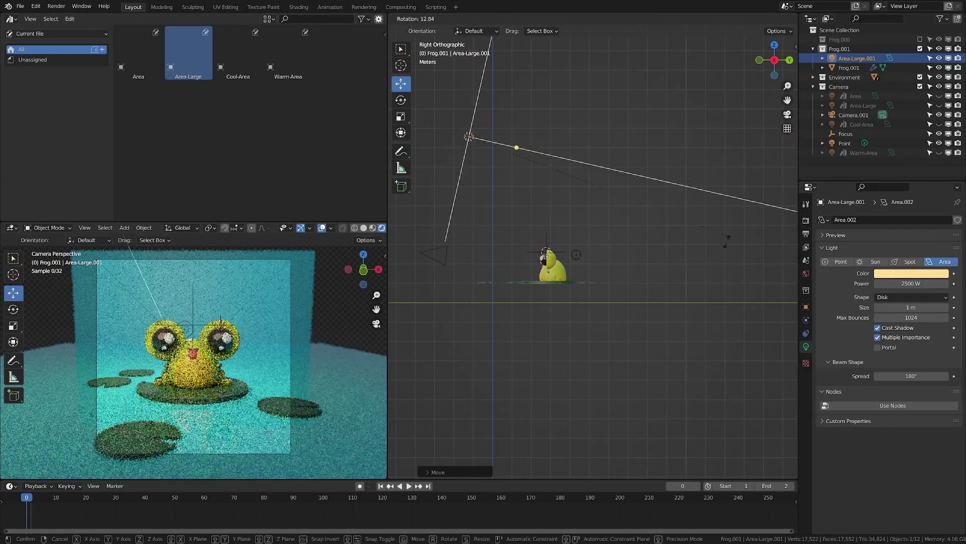
pyautogui.moveTo(391, 290); pyautogui.dragTo(553, 302, button='middle')
pyautogui.press('r')
pyautogui.click(670, 379)
# Step: Shift the area light left and turn it toward the frog from the top view
pyautogui.press('g')
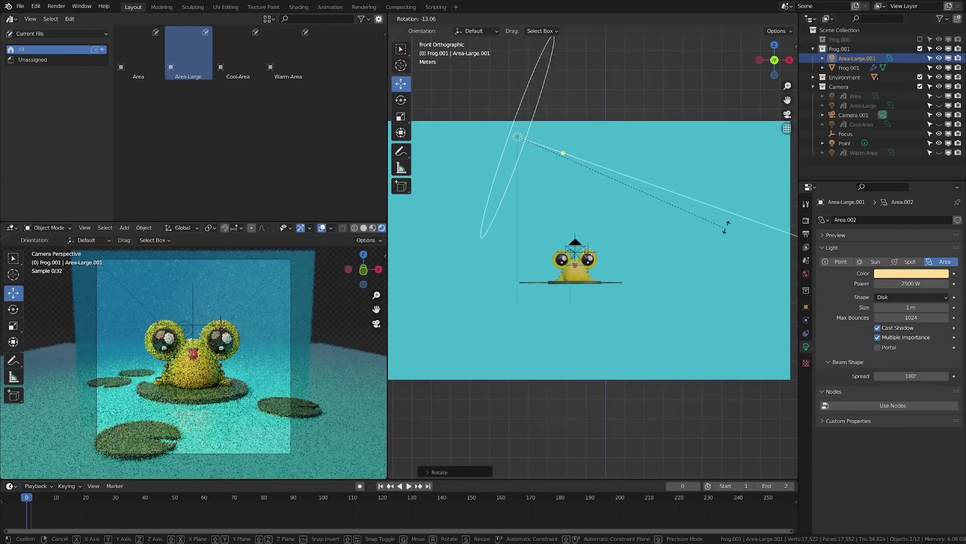
pyautogui.click(630, 255)
pyautogui.press('KP_7')
pyautogui.press('r')
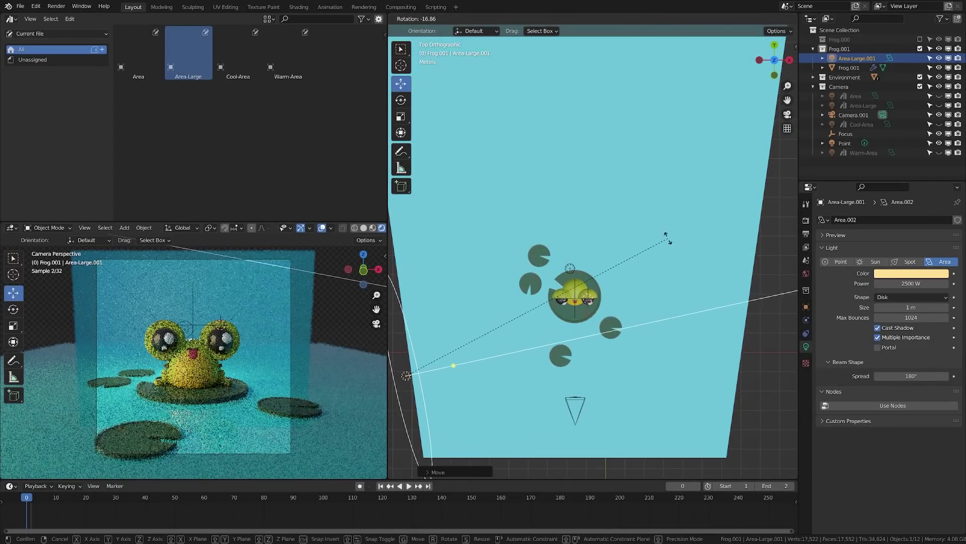
pyautogui.click(667, 235)
pyautogui.click(265, 107)
pyautogui.click(32, 59)
pyautogui.hotkey('ctrl', 'z')
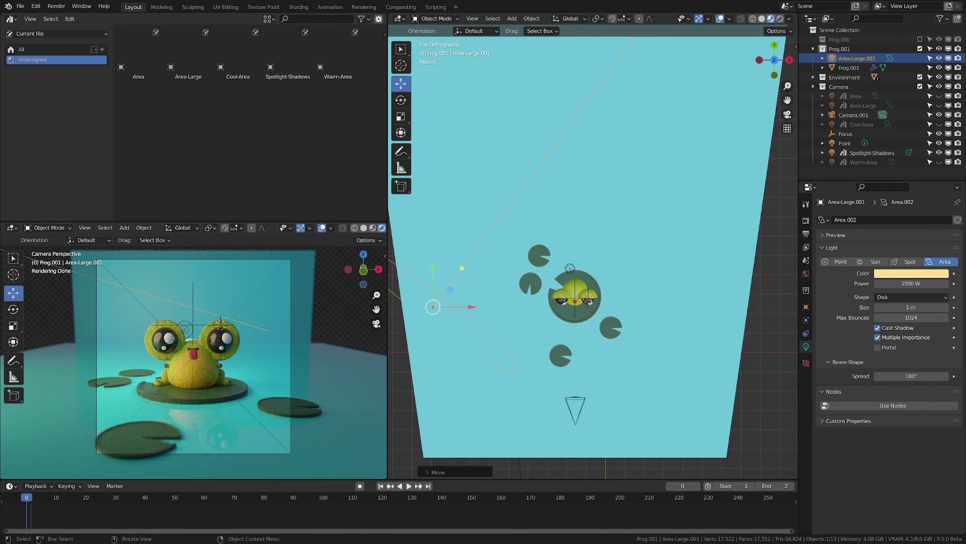
# Step: Add the Spotlight-Shadows light and position it high above and right of the frog
pyautogui.click(290, 65)
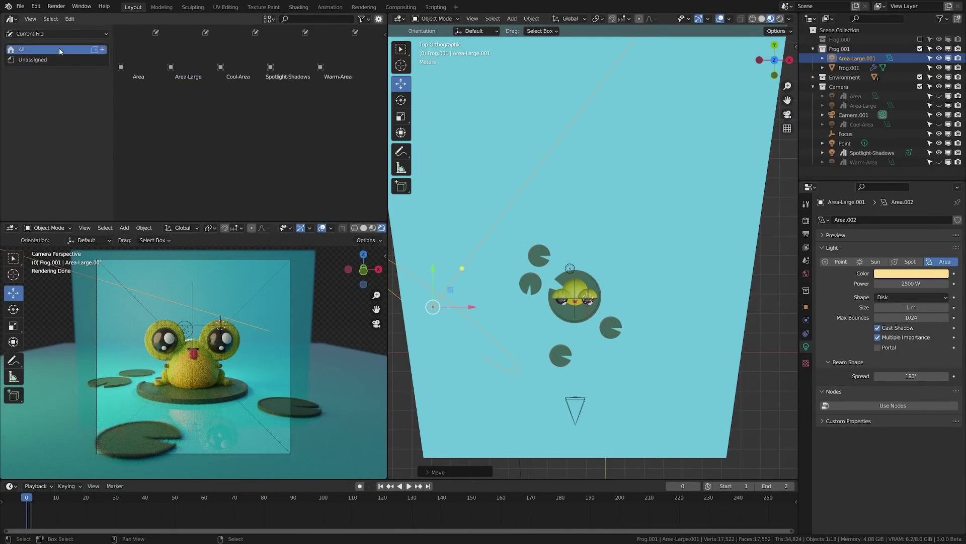
pyautogui.moveTo(284, 59); pyautogui.dragTo(678, 265)
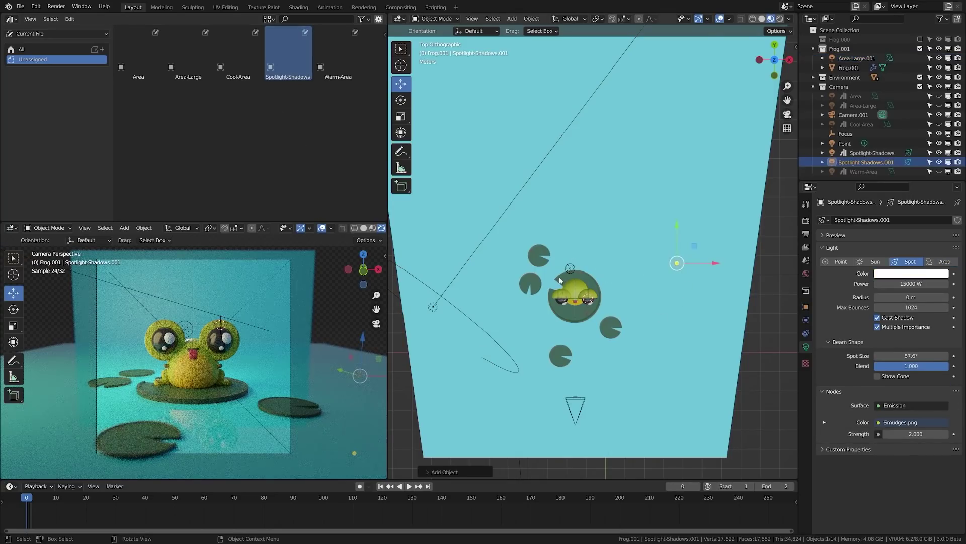
pyautogui.press('KP_1')
pyautogui.press('g')
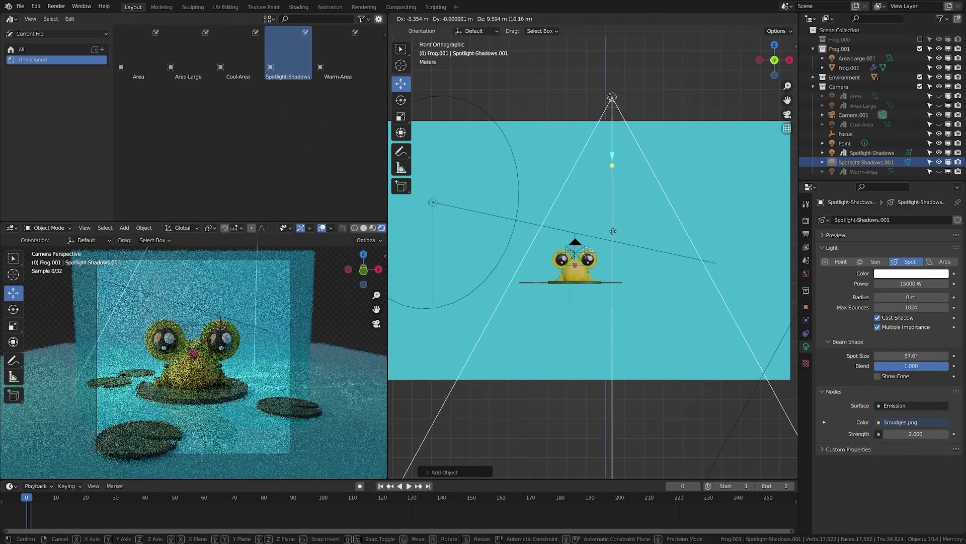
pyautogui.click(591, 191)
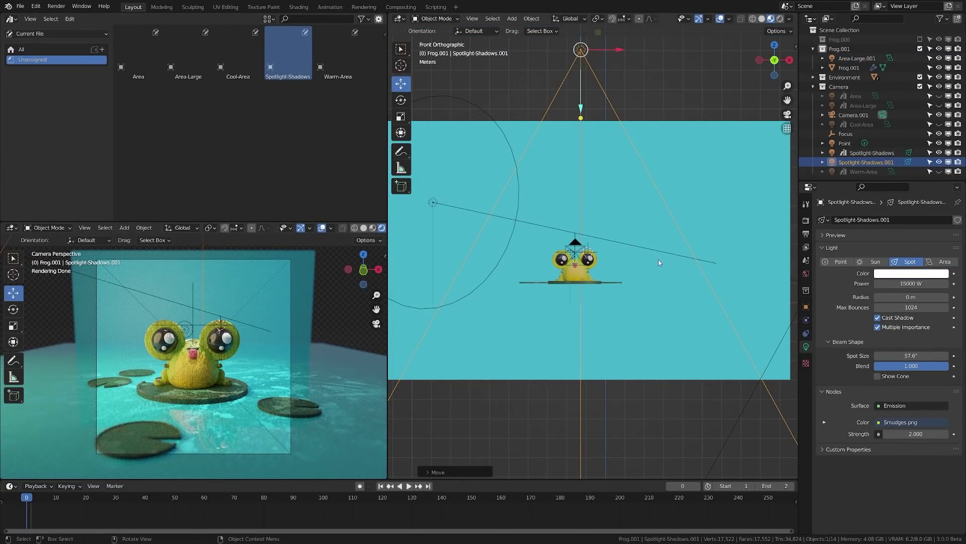
pyautogui.press('g')
pyautogui.click(695, 344)
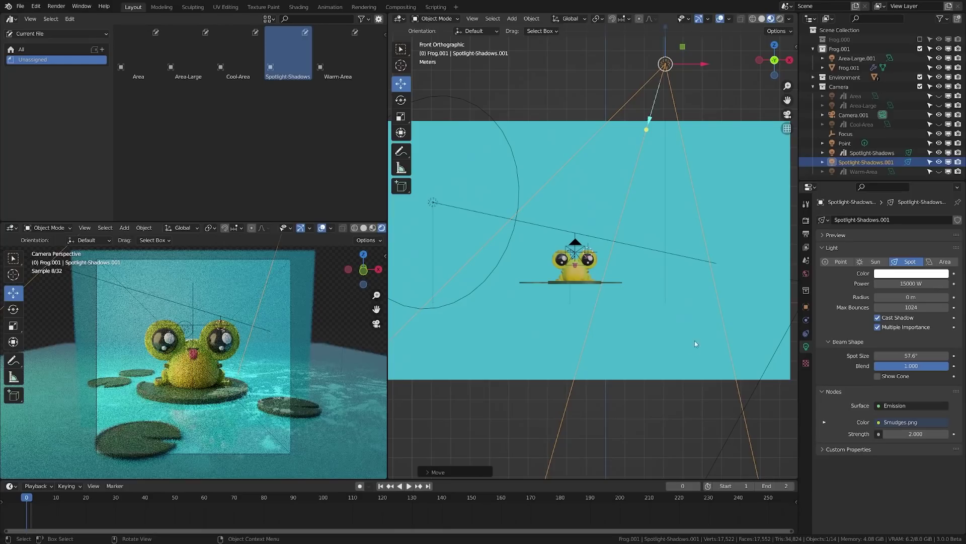
pyautogui.press('g')
pyautogui.click(630, 344)
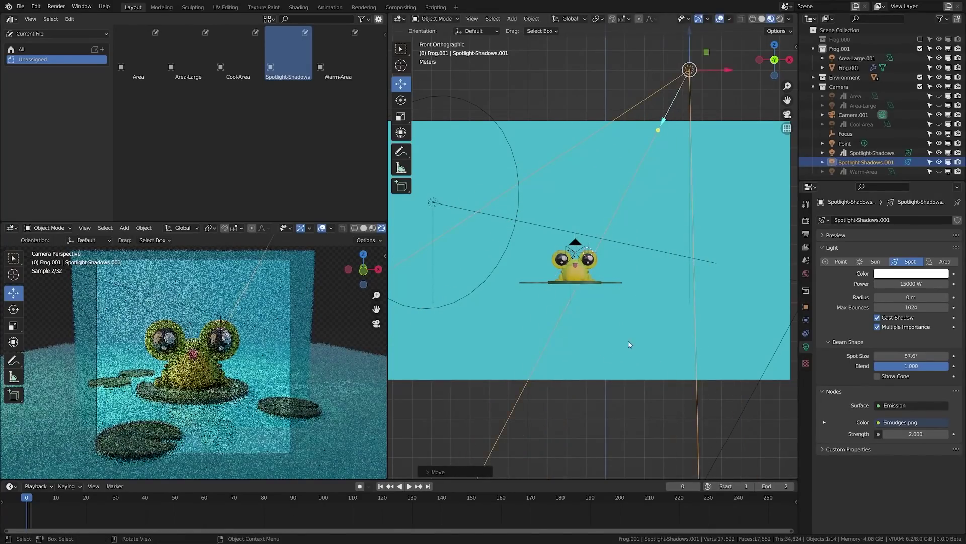
pyautogui.press('g')
pyautogui.click(661, 287)
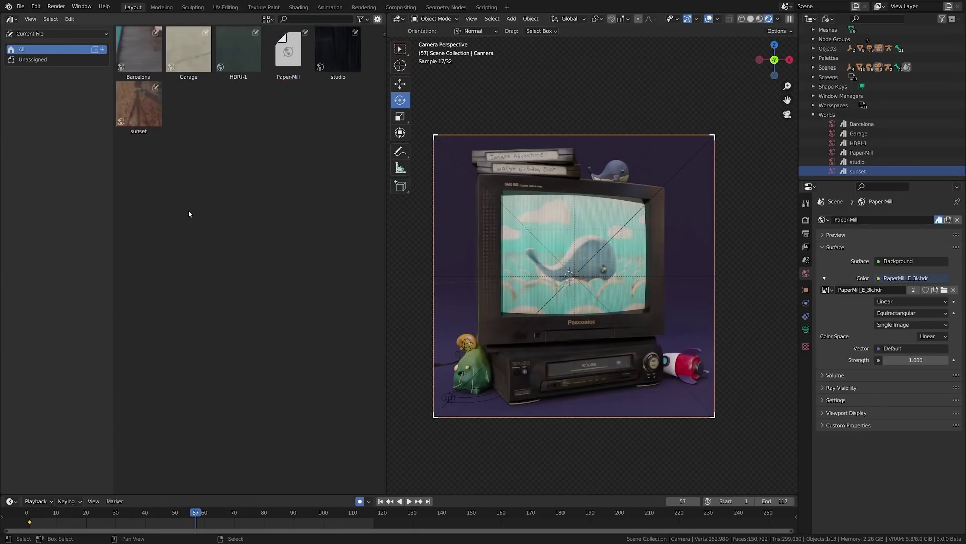
# Step: Try the Barcelona, Garage, HDRI-1, Paper-Mill and studio worlds on the scene
pyautogui.moveTo(138, 50); pyautogui.dragTo(466, 246)
pyautogui.moveTo(182, 71); pyautogui.dragTo(442, 333)
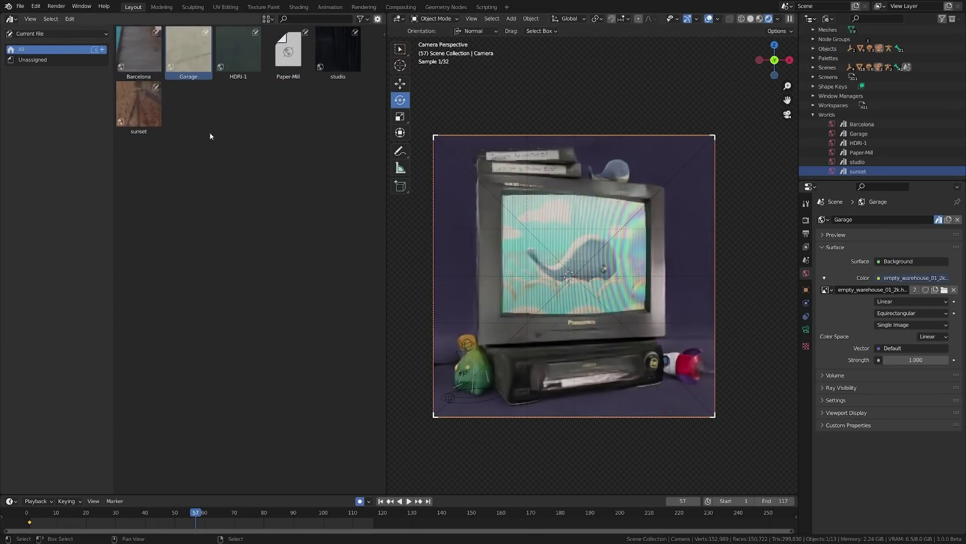
pyautogui.moveTo(254, 68); pyautogui.dragTo(440, 274)
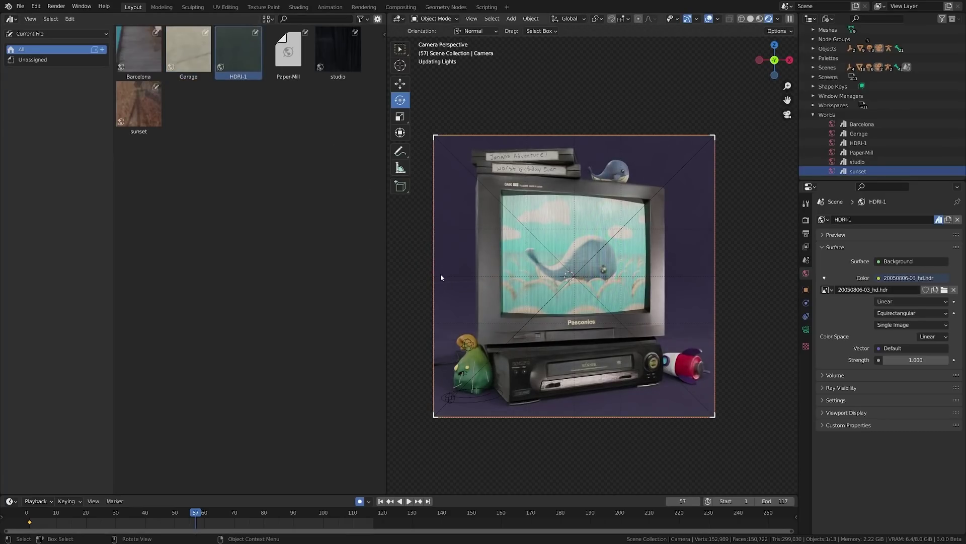
pyautogui.moveTo(288, 52); pyautogui.dragTo(476, 285)
pyautogui.moveTo(338, 52); pyautogui.dragTo(451, 292)
# Step: Apply the sunset world and raise its Background Strength to 5
pyautogui.moveTo(147, 113); pyautogui.dragTo(476, 389)
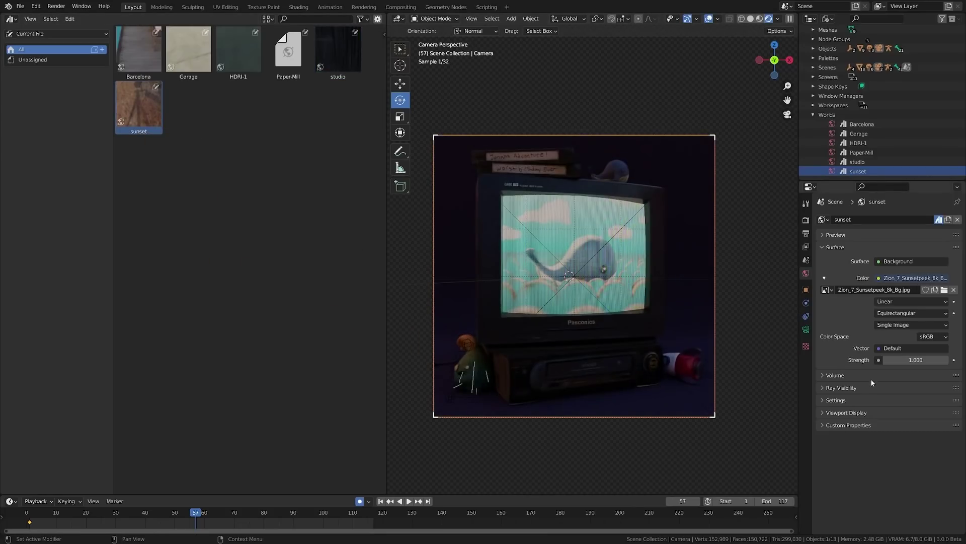
pyautogui.click(916, 359)
pyautogui.press('Return')
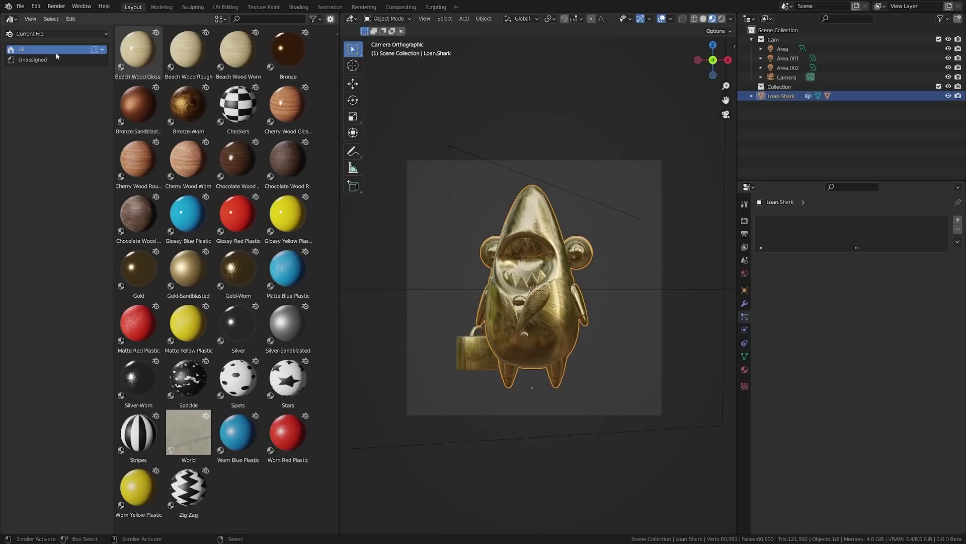
pyautogui.click(57, 60)
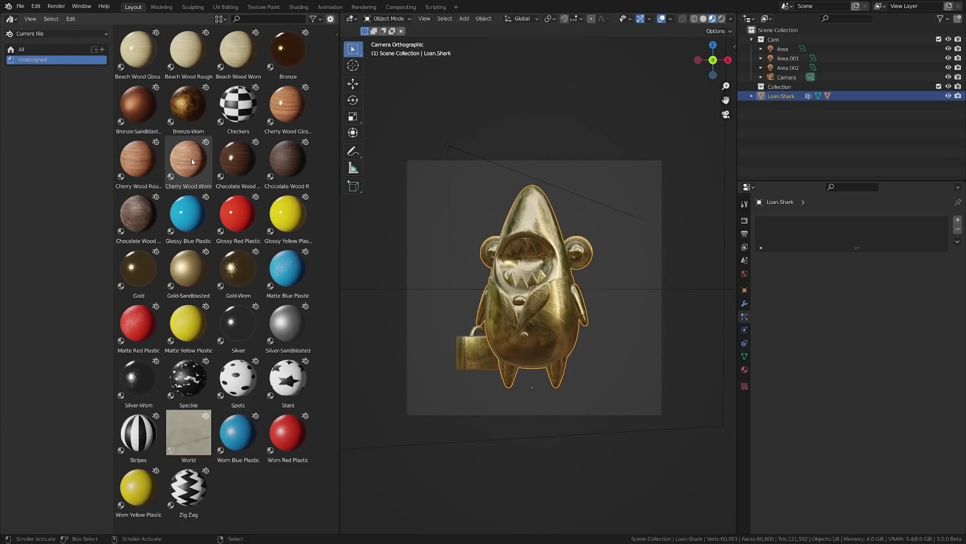
pyautogui.click(40, 7)
pyautogui.click(73, 150)
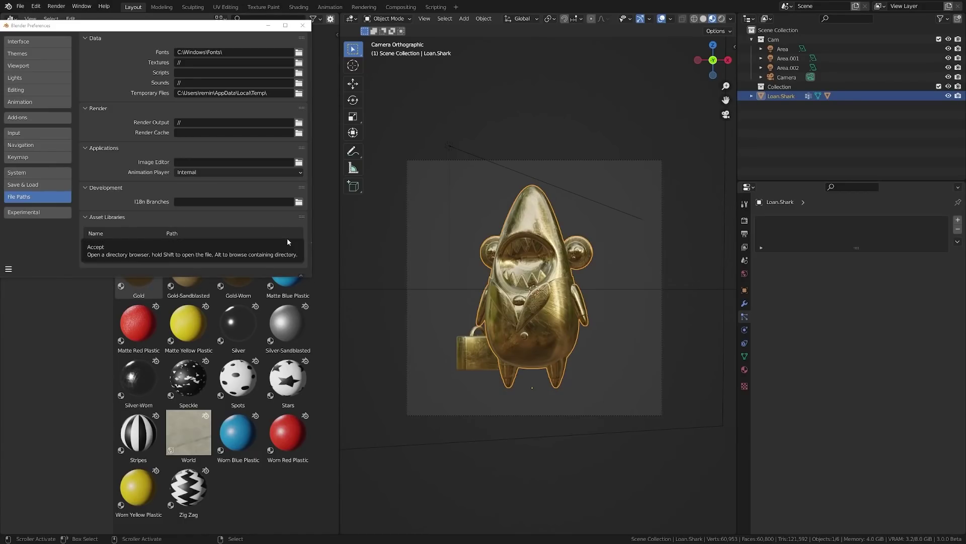
pyautogui.click(303, 25)
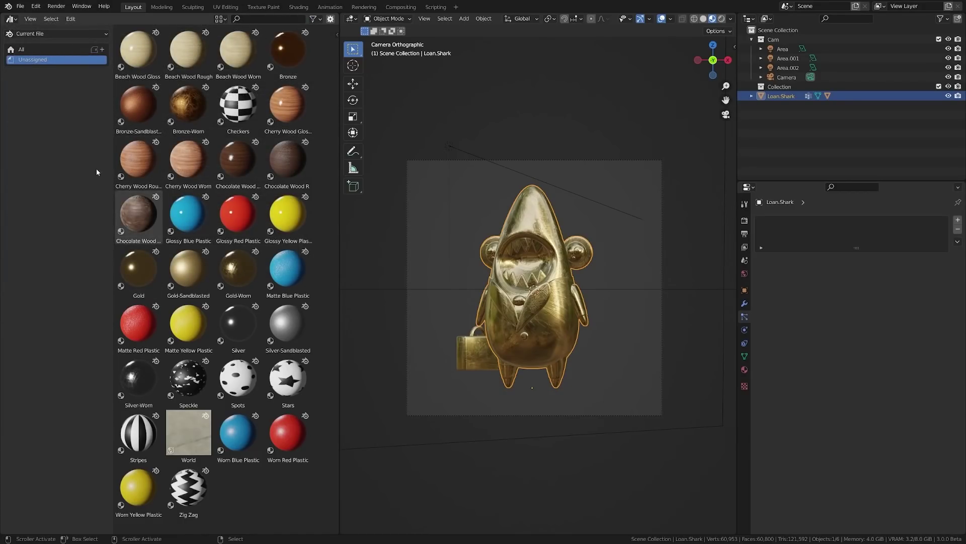
# Step: Add a new catalog beside All in the current file's library
pyautogui.click(55, 50)
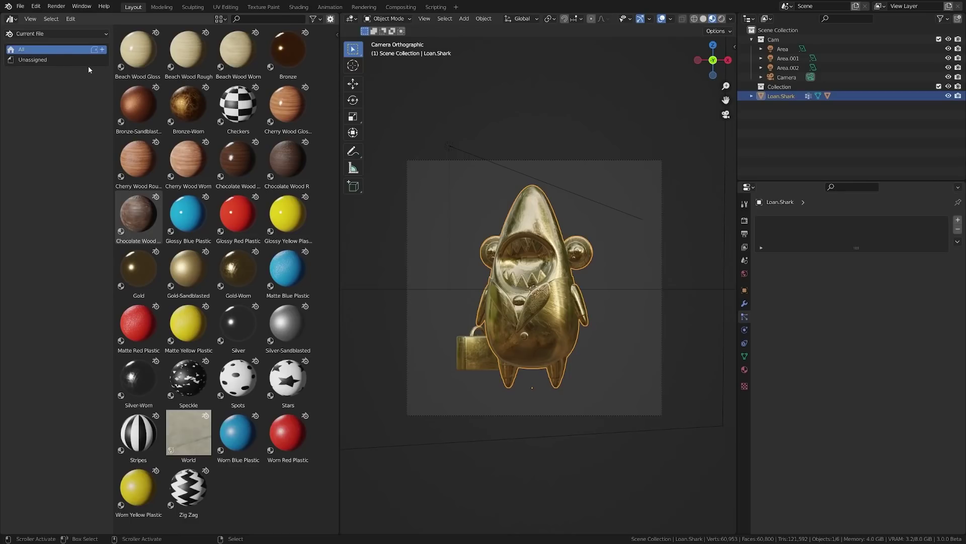
pyautogui.click(103, 50)
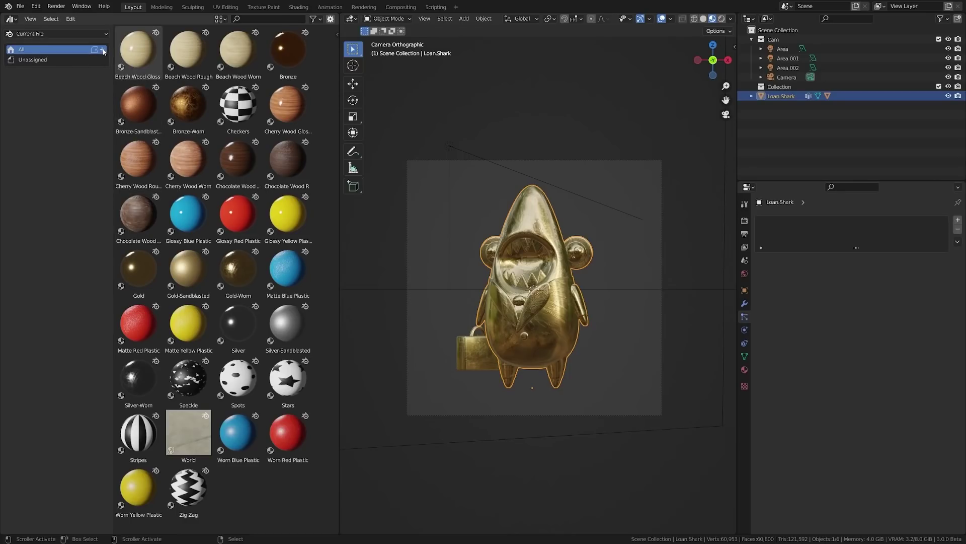
pyautogui.click(101, 59)
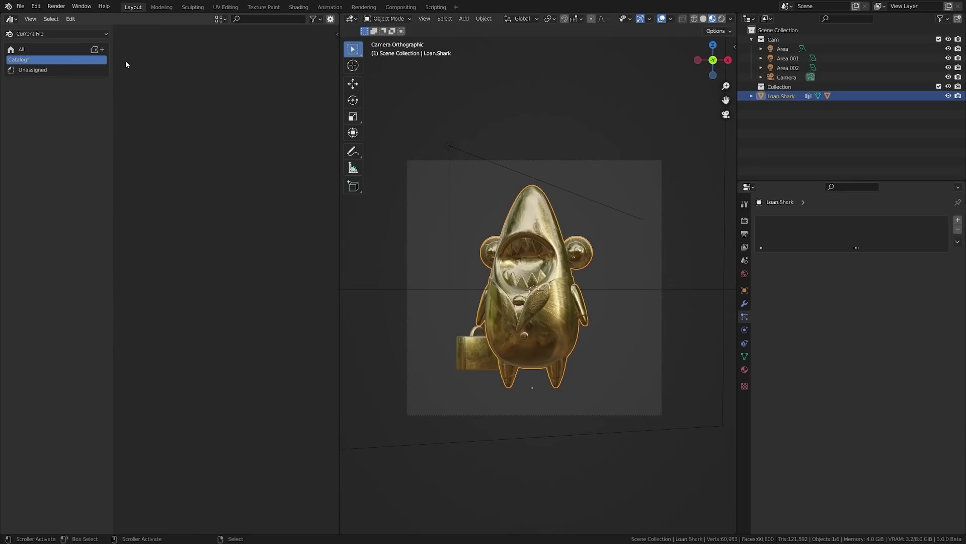
# Step: Rename the catalog to 'MoGraph Texture Pack', then view the Unassigned materials
pyautogui.rightClick(26, 60)
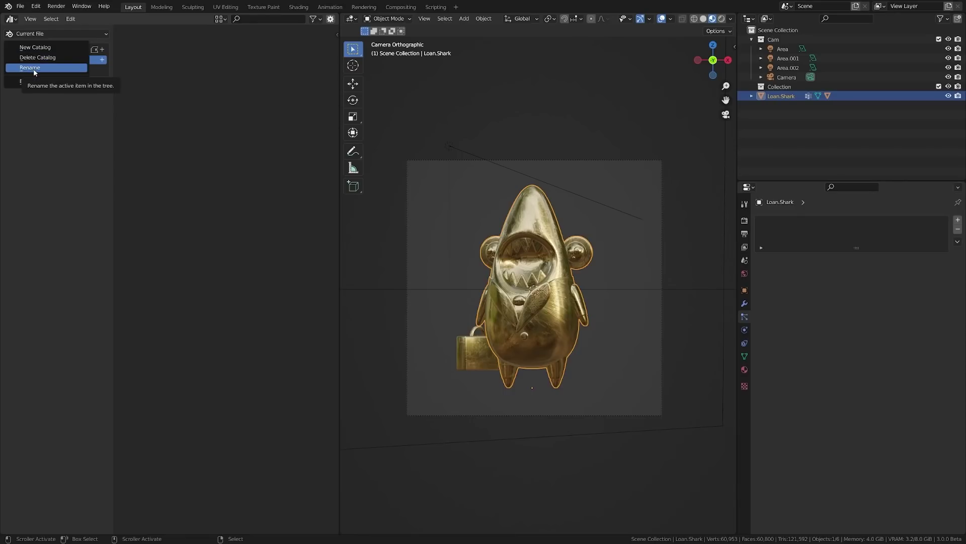
pyautogui.click(34, 69)
pyautogui.write('MoGraph Te')
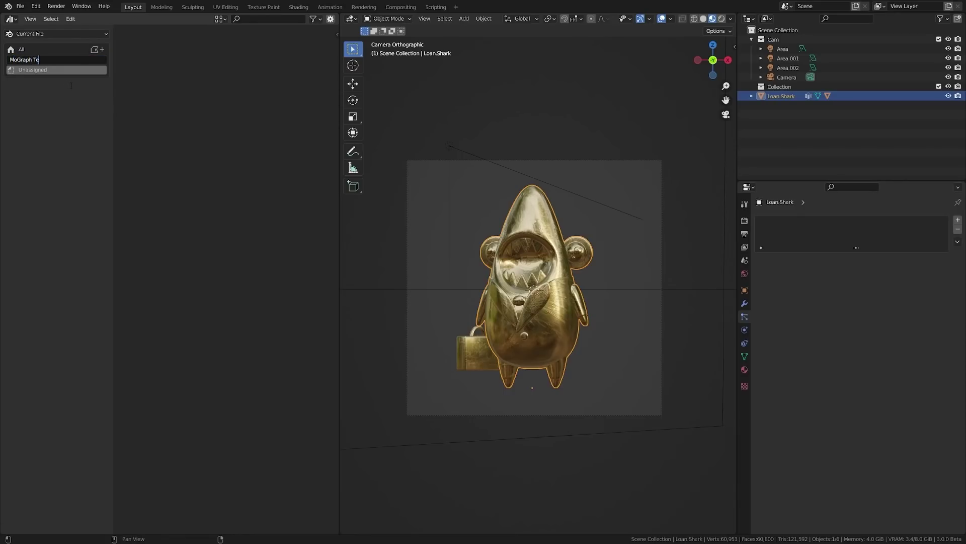
pyautogui.write('xture Pack')
pyautogui.press('Return')
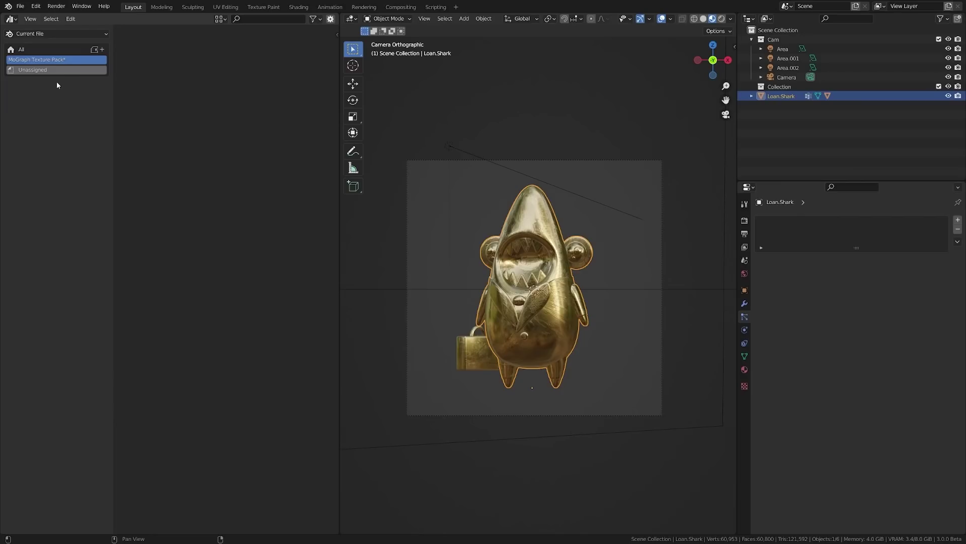
pyautogui.click(46, 53)
pyautogui.click(35, 70)
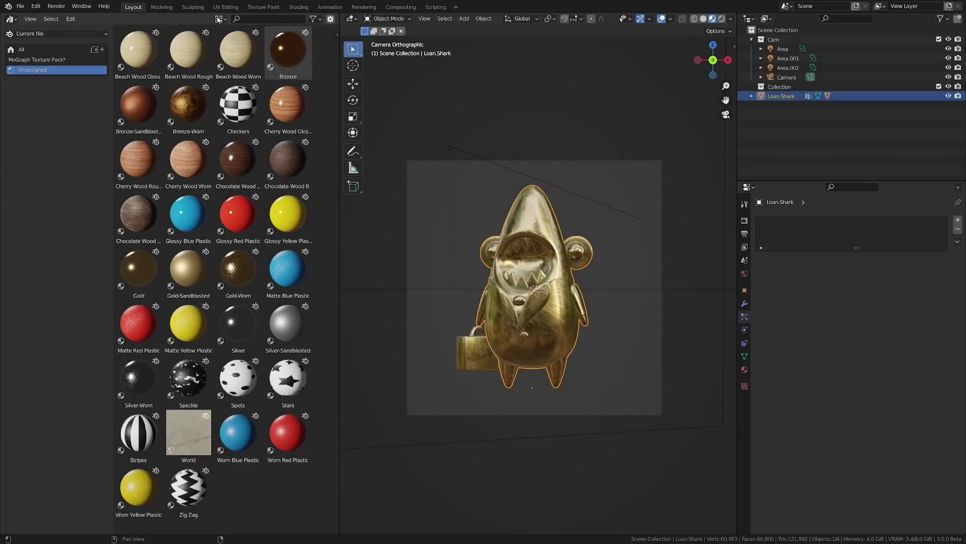
# Step: Filter the asset grid to Materials only and drag all Unassigned materials into MoGraph Texture Pack
pyautogui.click(316, 19)
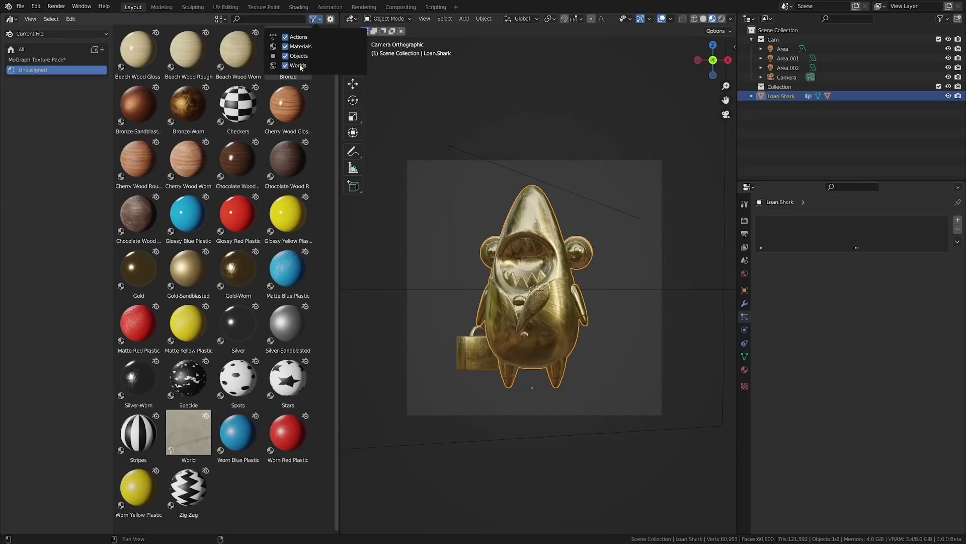
pyautogui.click(300, 65)
pyautogui.click(316, 20)
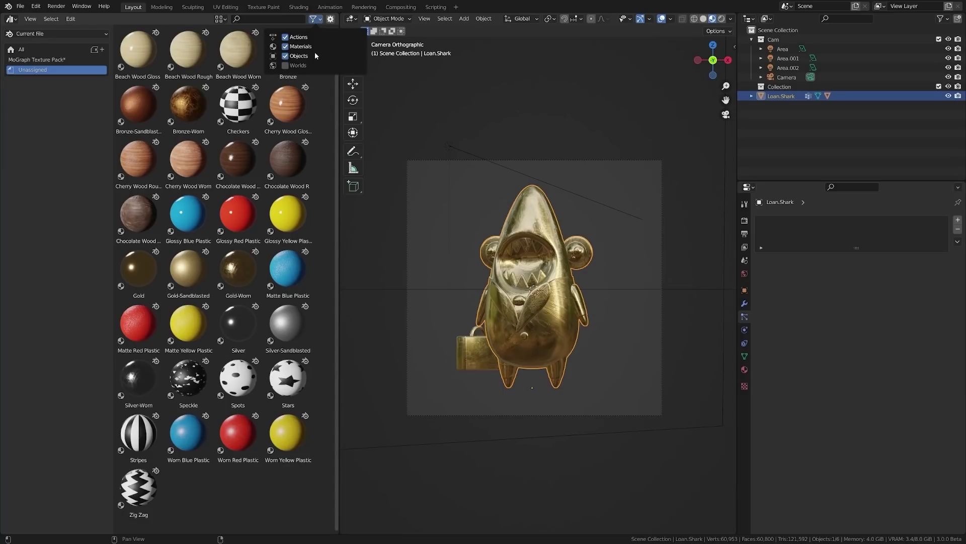
pyautogui.click(307, 57)
pyautogui.click(307, 37)
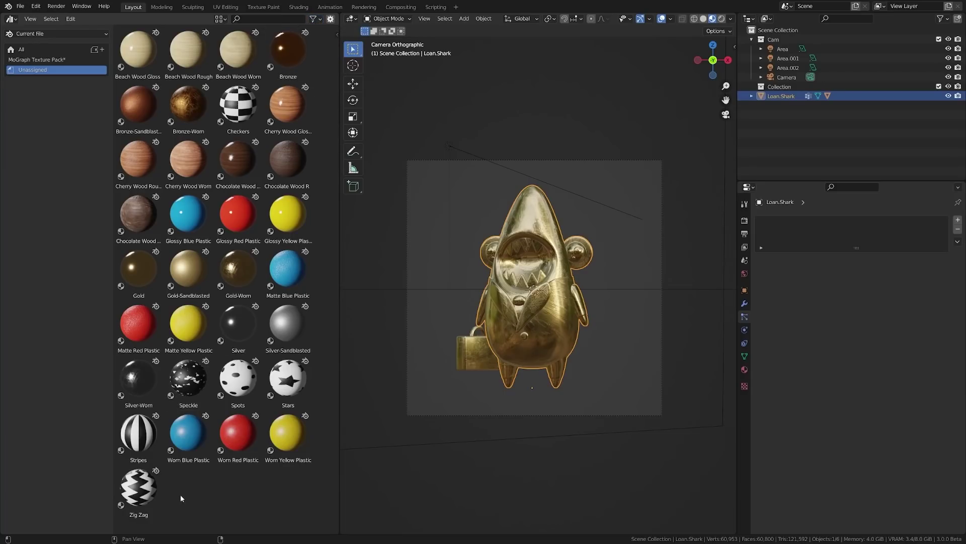
pyautogui.moveTo(325, 528); pyautogui.dragTo(119, 92)
pyautogui.moveTo(144, 55); pyautogui.dragTo(62, 60)
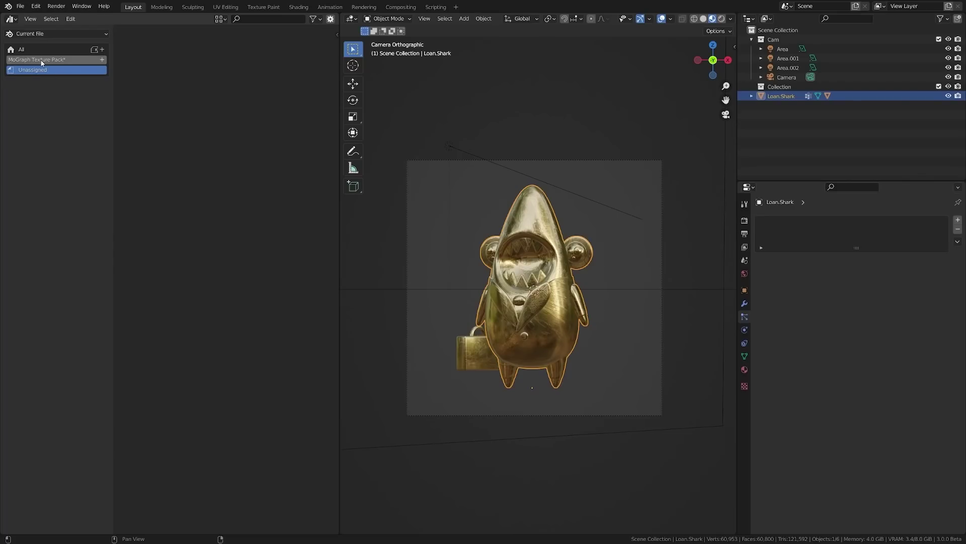
# Step: Save the file as MoGraph-Texture-Pack.blend in the Asset-Browser folder from Recent
pyautogui.click(40, 60)
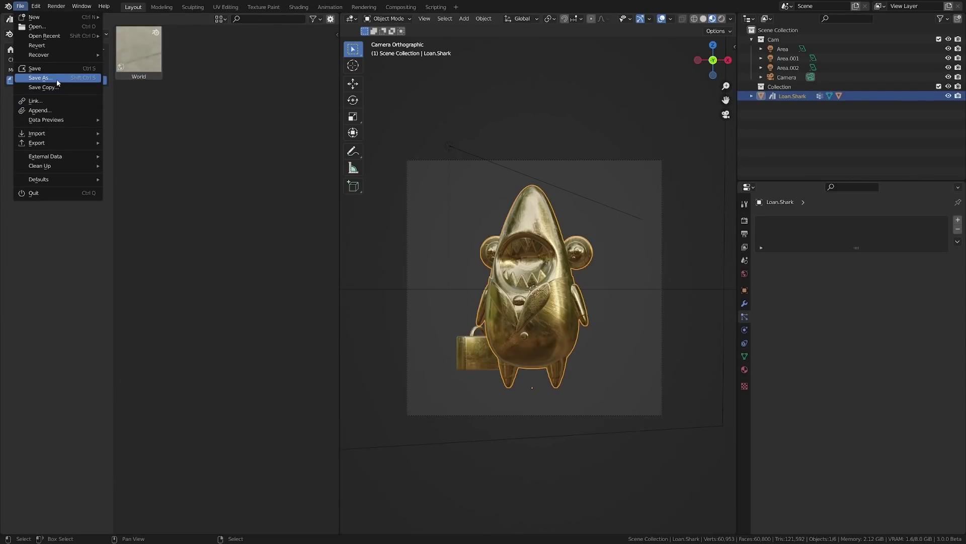
pyautogui.click(56, 79)
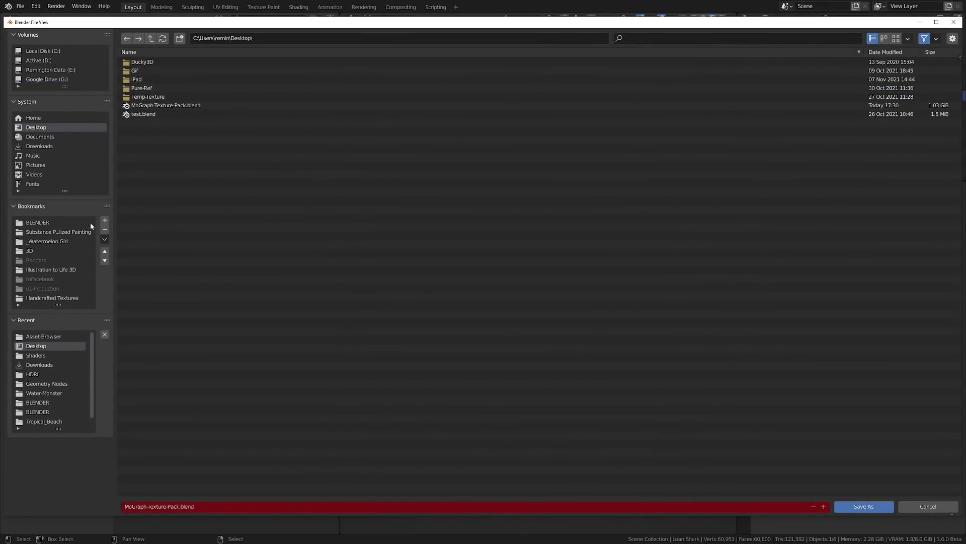
pyautogui.click(58, 338)
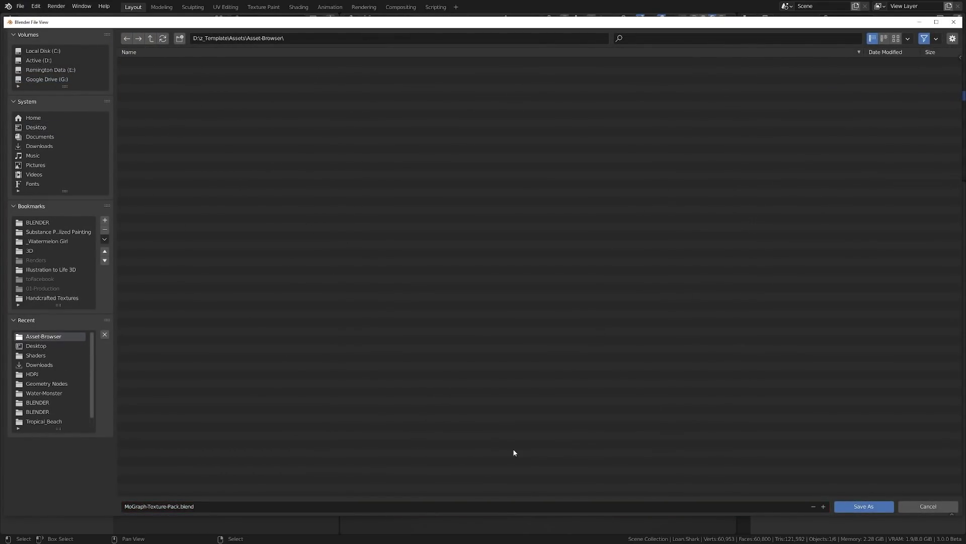
pyautogui.click(865, 506)
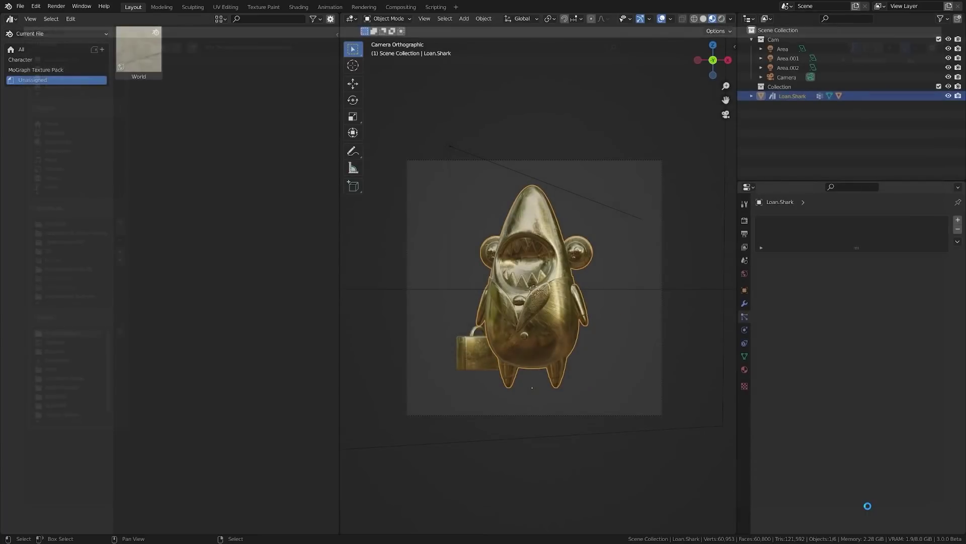
pyautogui.click(21, 6)
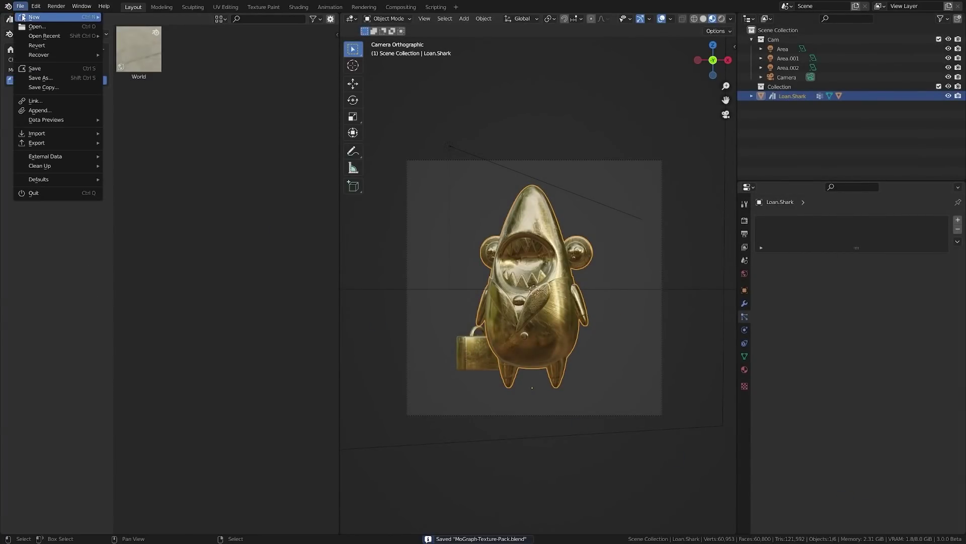
# Step: Create a new General scene and turn the left area into an Asset Browser
pyautogui.moveTo(54, 18)
pyautogui.click(127, 17)
pyautogui.click(10, 19)
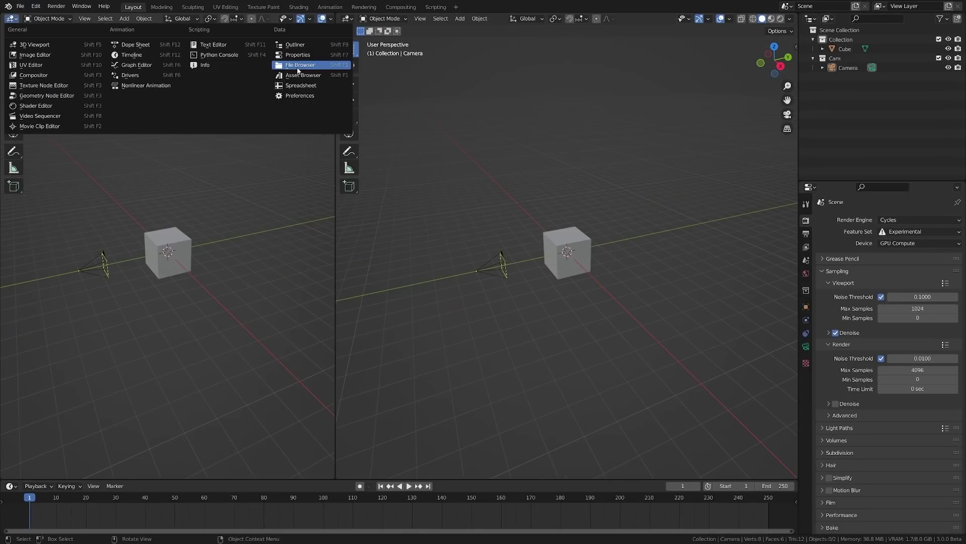
pyautogui.click(302, 79)
# Step: Browse the User Library and review the Import Type dropdown options
pyautogui.click(55, 33)
pyautogui.click(52, 59)
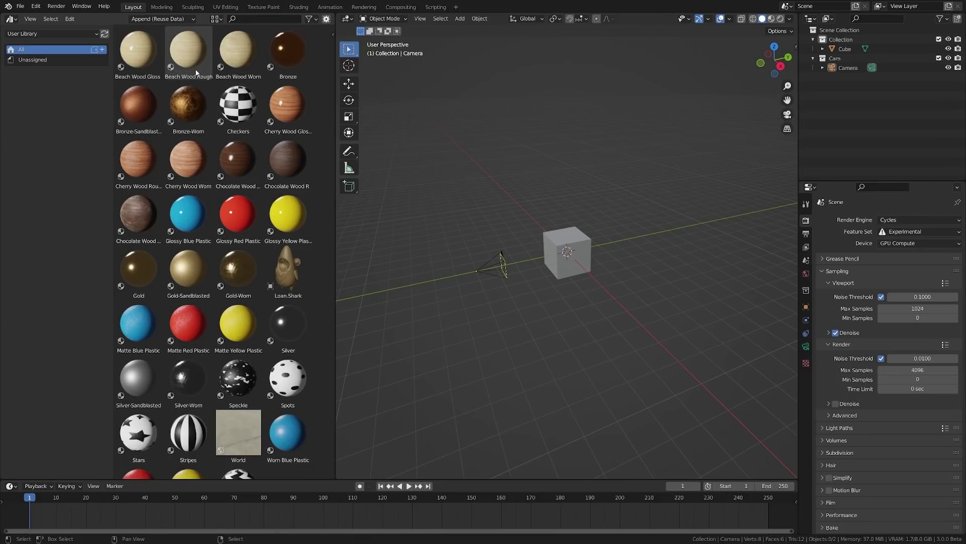
pyautogui.click(162, 19)
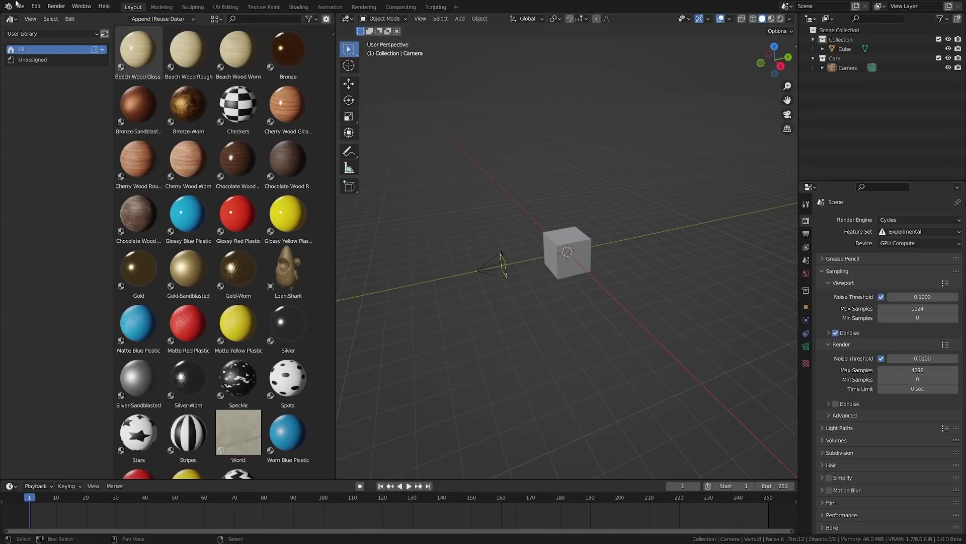
pyautogui.click(174, 19)
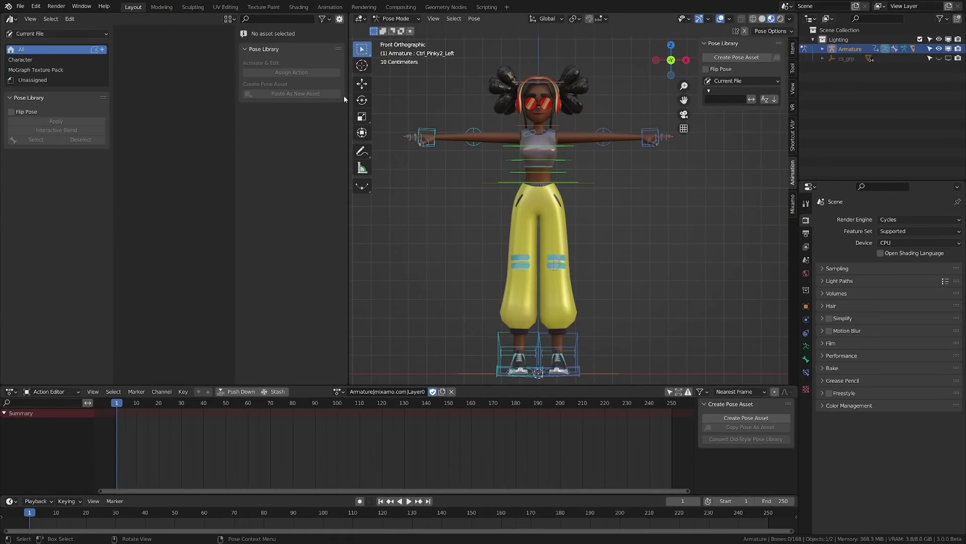
# Step: Orbit the character rig, switch to Front Orthographic and zoom out to frame it
pyautogui.moveTo(564, 251)
pyautogui.mouseDown(button='middle')
pyautogui.moveTo(576, 222)
pyautogui.moveTo(510, 263)
pyautogui.moveTo(584, 262)
pyautogui.moveTo(568, 264)
pyautogui.mouseUp(button='middle')
pyautogui.scroll(3, 566, 264)
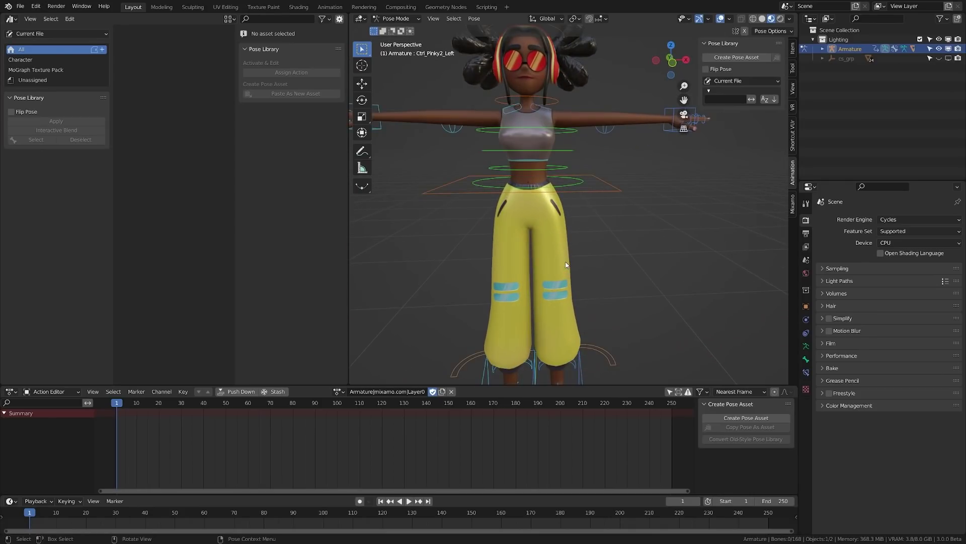
pyautogui.press('KP_1')
pyautogui.scroll(-1, 553, 275)
pyautogui.scroll(-2, 547, 281)
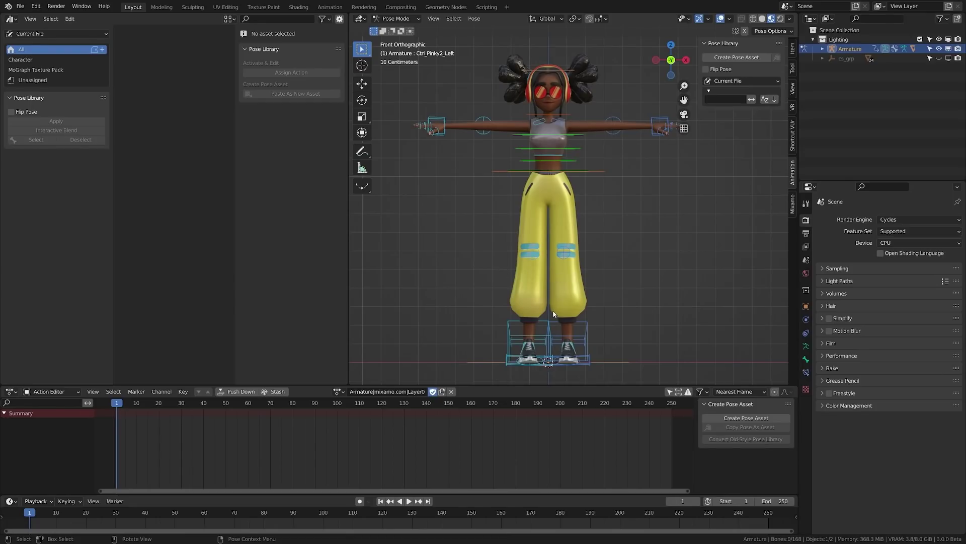
pyautogui.click(36, 6)
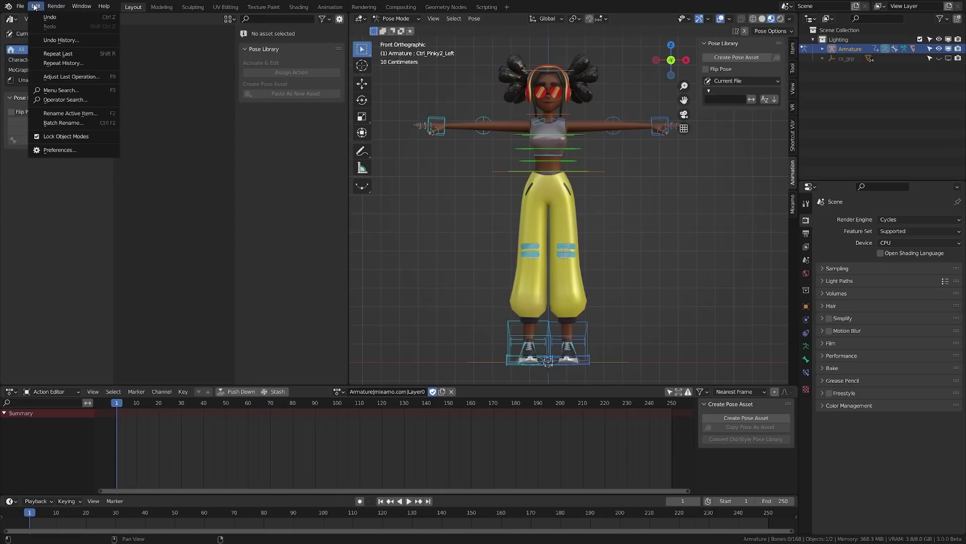
pyautogui.click(57, 150)
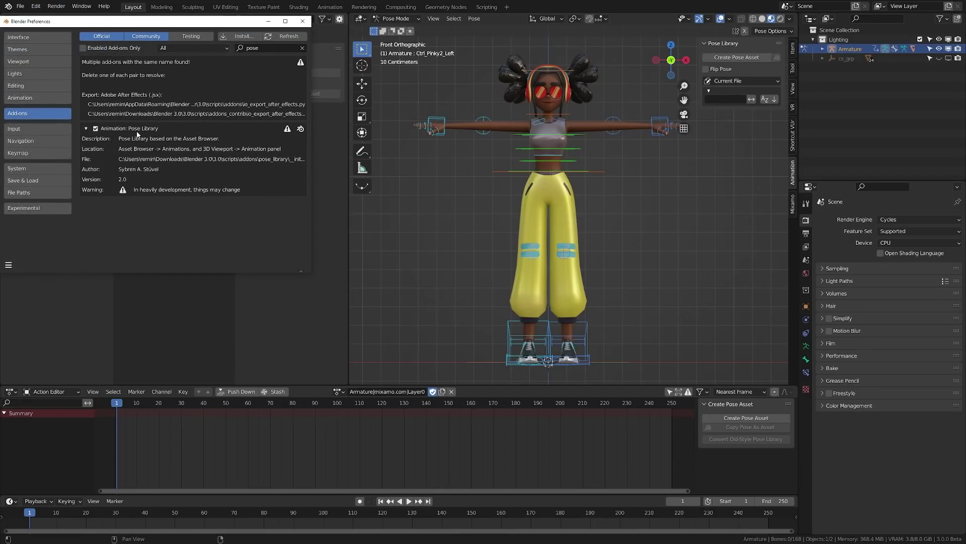
pyautogui.click(303, 21)
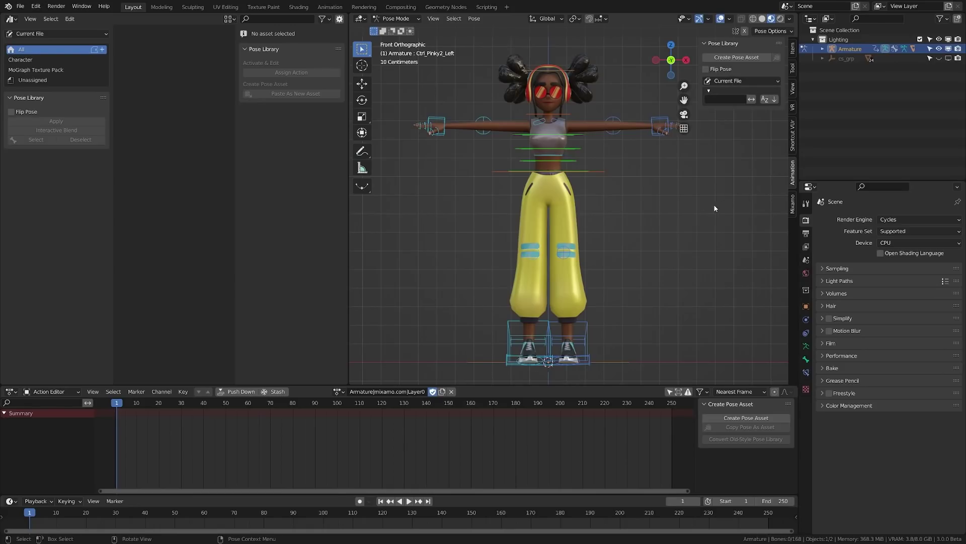
# Step: Select all of the rig's pose bones
pyautogui.keyDown('ctrl'); pyautogui.scroll(-4, 636, 208); pyautogui.keyUp('ctrl')
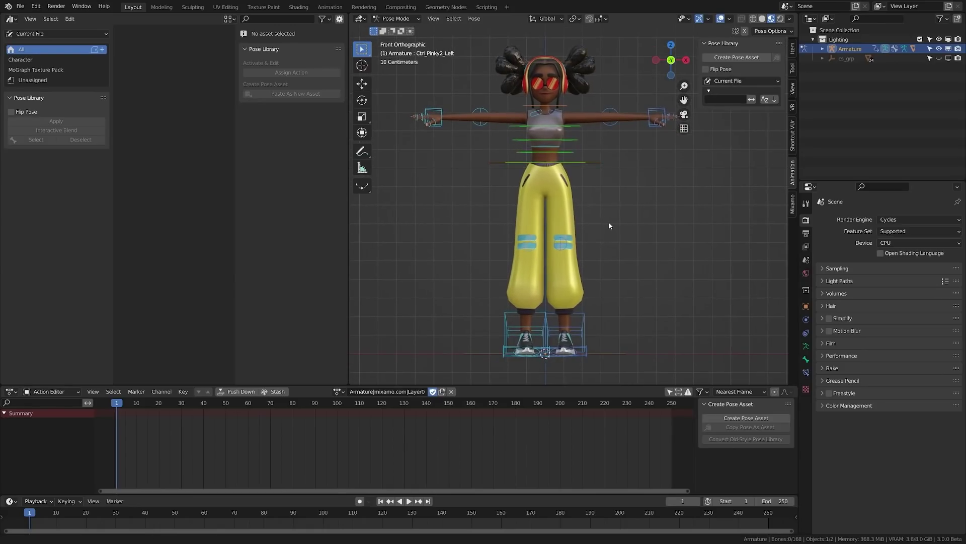
pyautogui.scroll(-2, 593, 235)
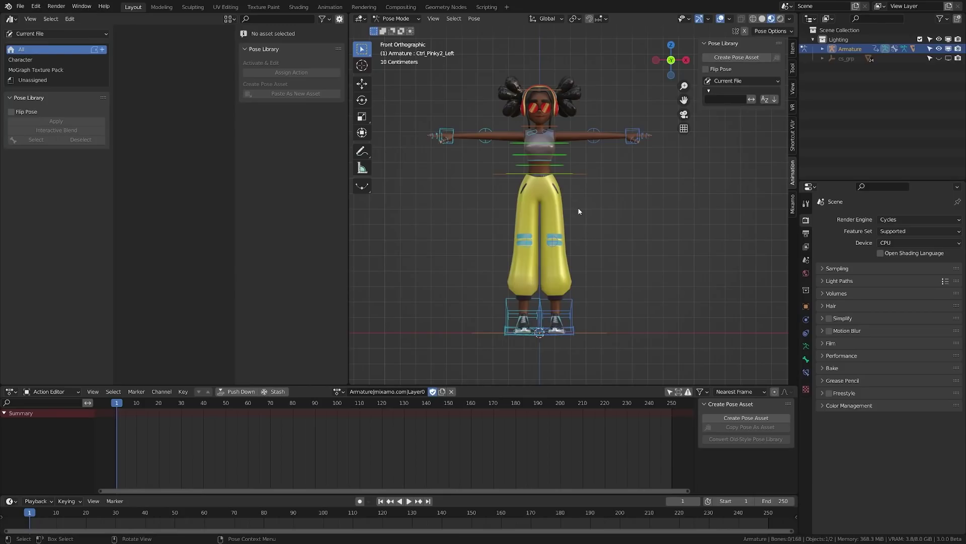
pyautogui.press('a')
# Step: Deselect the left finger bones, add Ctrl_Hand_IK_Left, and reframe the rig in front view
pyautogui.keyDown('shift'); pyautogui.moveTo(640, 162); pyautogui.dragTo(603, 226, button='middle'); pyautogui.keyUp('shift')
pyautogui.scroll(8, 602, 223)
pyautogui.keyDown('shift'); pyautogui.moveTo(695, 213); pyautogui.dragTo(565, 259, button='middle'); pyautogui.keyUp('shift')
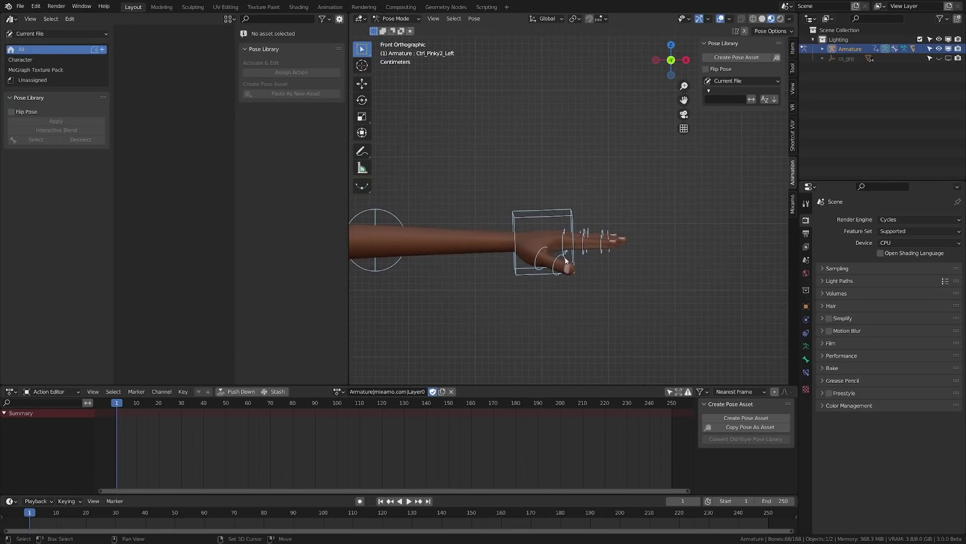
pyautogui.press('c')
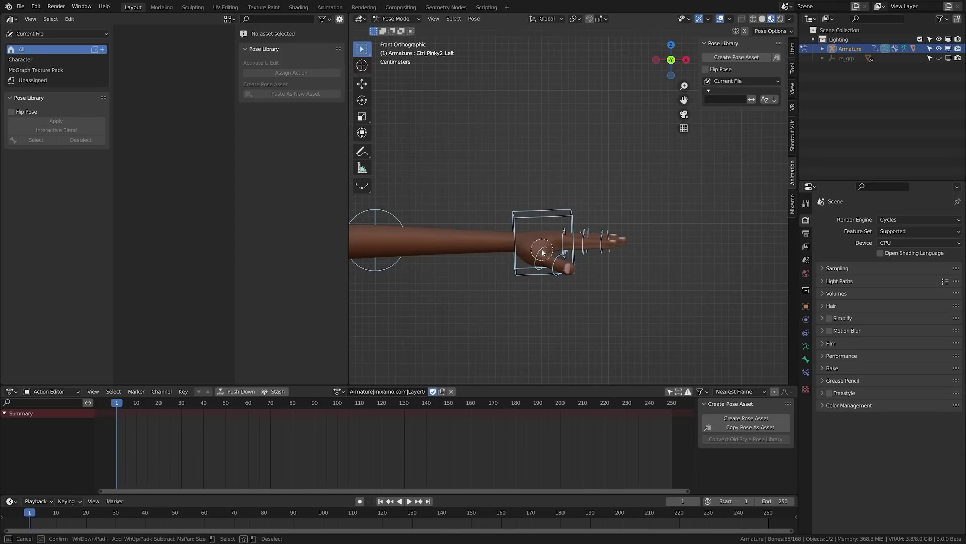
pyautogui.moveTo(546, 252)
pyautogui.mouseDown(button='middle')
pyautogui.moveTo(617, 235)
pyautogui.moveTo(574, 262)
pyautogui.moveTo(519, 229)
pyautogui.mouseUp(button='middle')
pyautogui.press('Escape')
pyautogui.keyDown('shift'); pyautogui.click(517, 227); pyautogui.keyUp('shift')
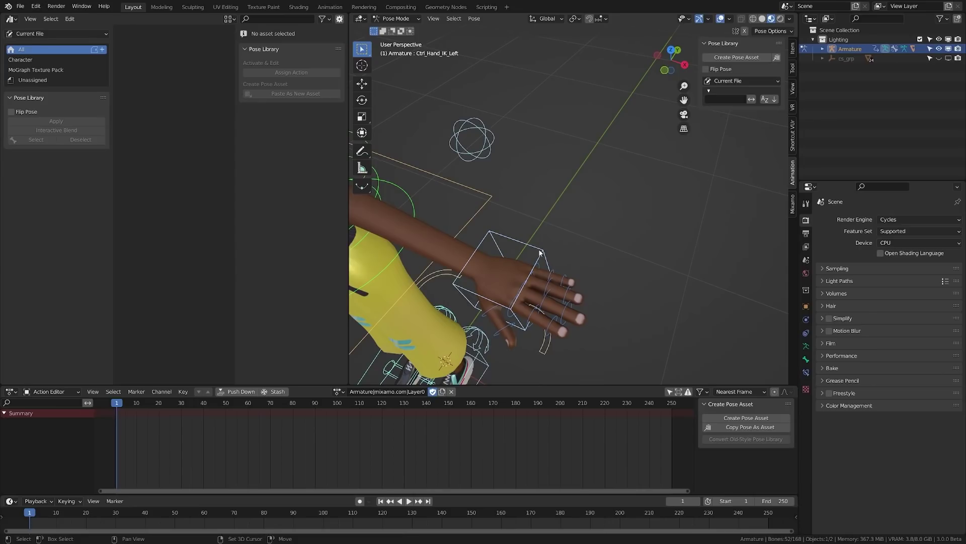
pyautogui.press('KP_1')
pyautogui.scroll(-3, 517, 223)
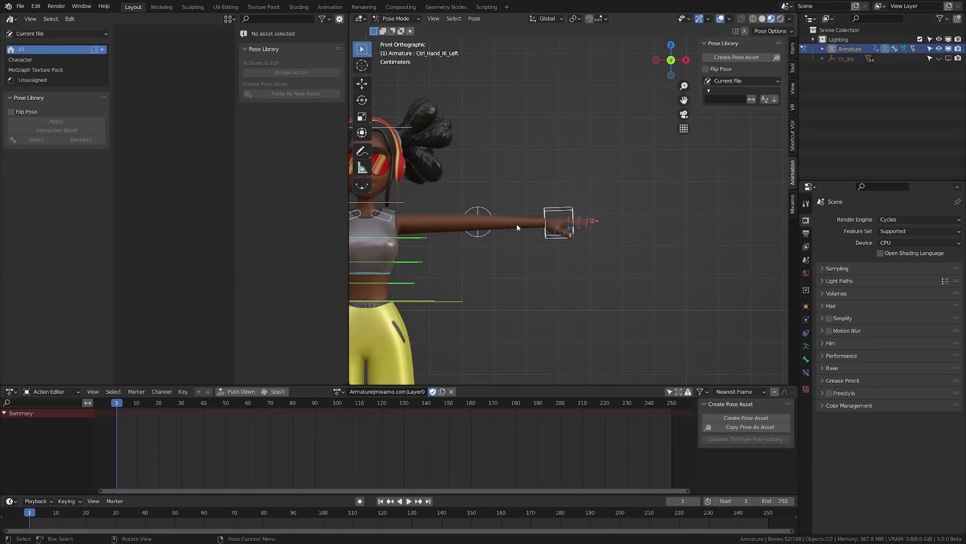
pyautogui.hotkey('shift', 'c')
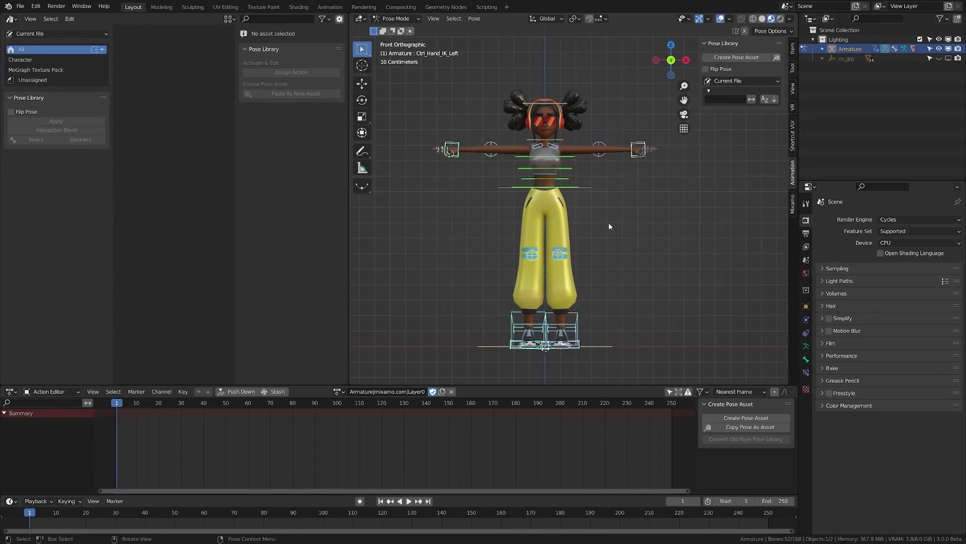
# Step: Create a pose asset from the current T-pose and name it Idle
pyautogui.click(739, 57)
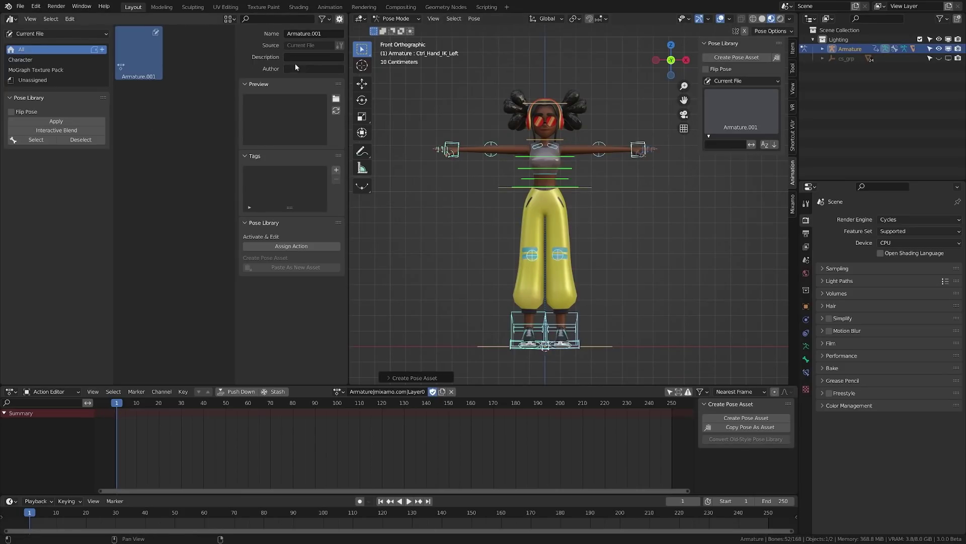
pyautogui.click(315, 34)
pyautogui.write('Idle')
pyautogui.press('Return')
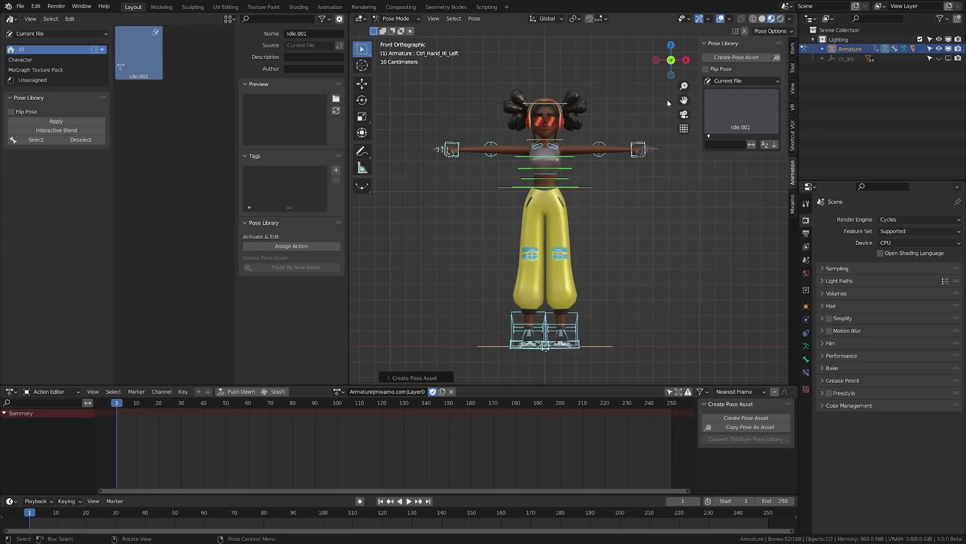
# Step: Pose a crouch by lowering Ctrl_Hips and both hand IK controls
pyautogui.click(605, 218)
pyautogui.click(590, 190)
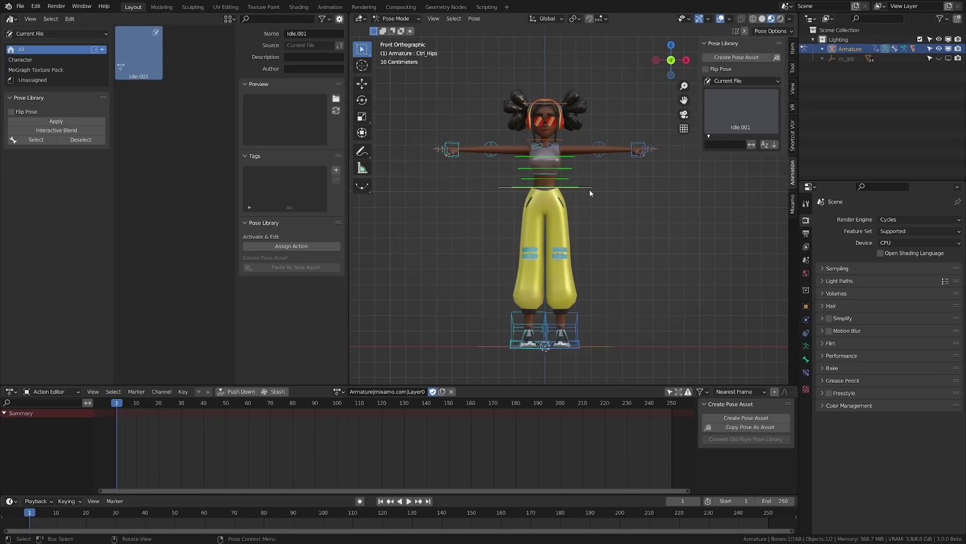
pyautogui.press('g')
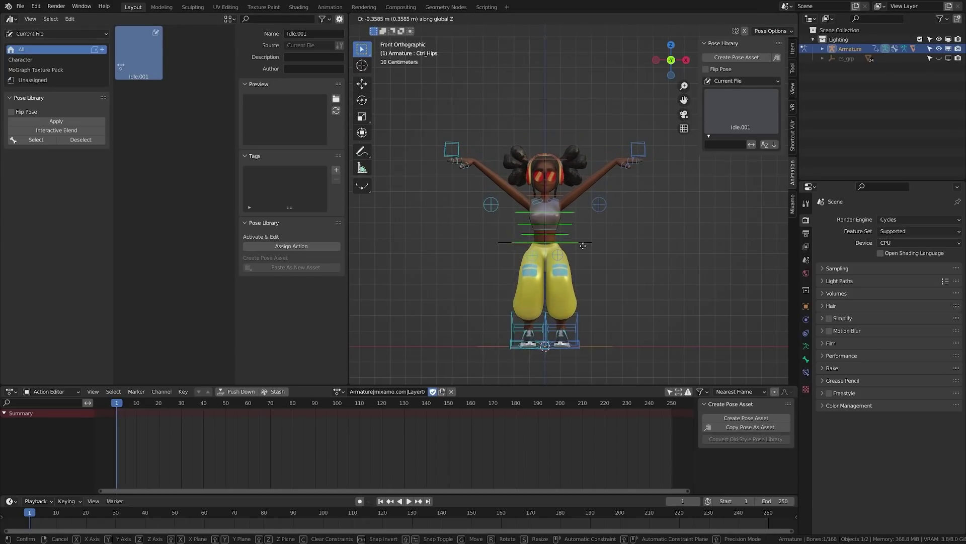
pyautogui.click(583, 256)
pyautogui.click(453, 147)
pyautogui.press('g')
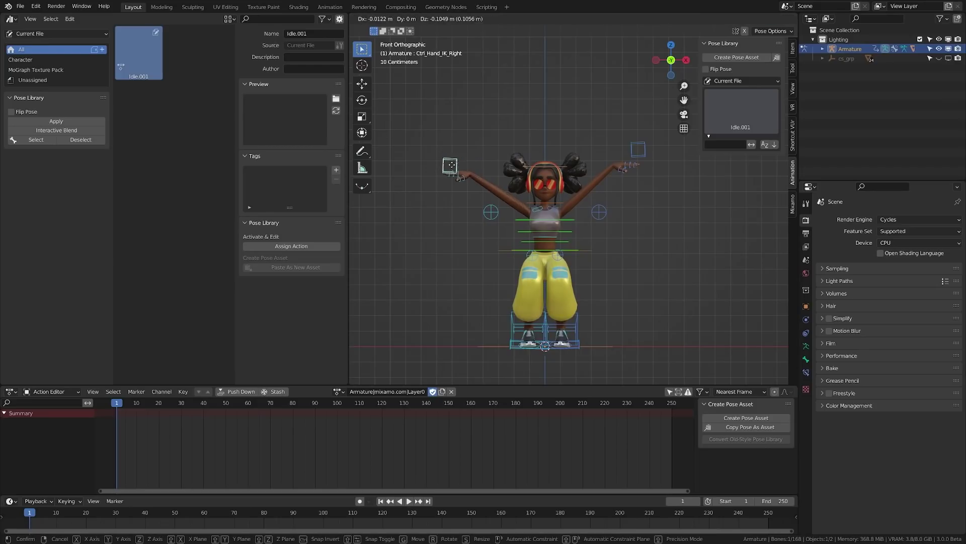
pyautogui.click(486, 219)
pyautogui.click(639, 149)
pyautogui.press('g')
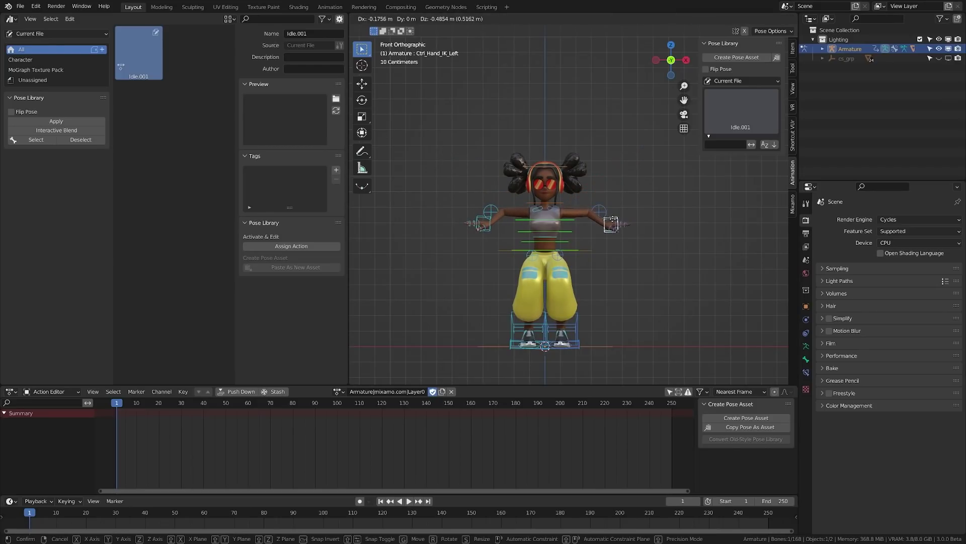
pyautogui.click(610, 226)
pyautogui.keyDown('shift'); pyautogui.moveTo(586, 249); pyautogui.dragTo(589, 221, button='middle'); pyautogui.keyUp('shift')
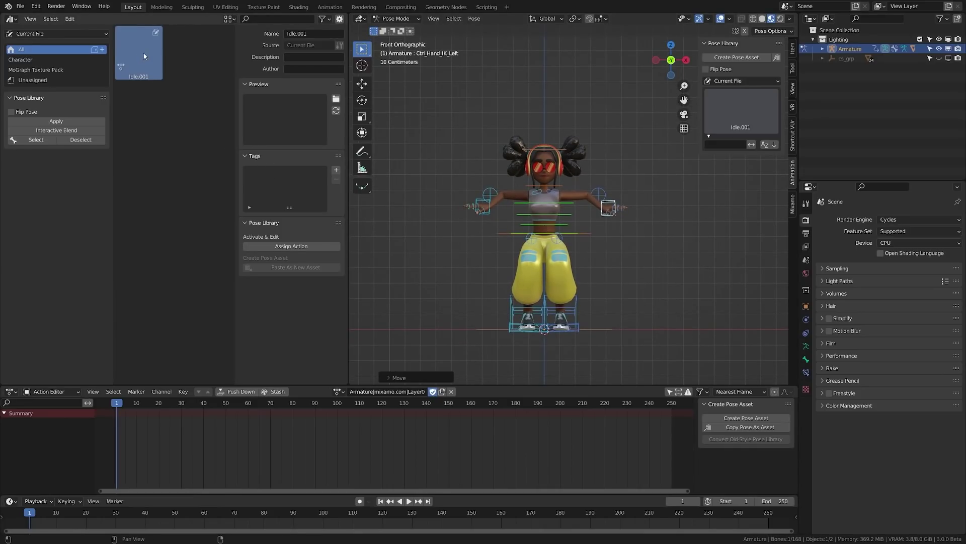
# Step: Select Idle.001's bones and save the crouch as a new pose asset named Crouched
pyautogui.click(50, 140)
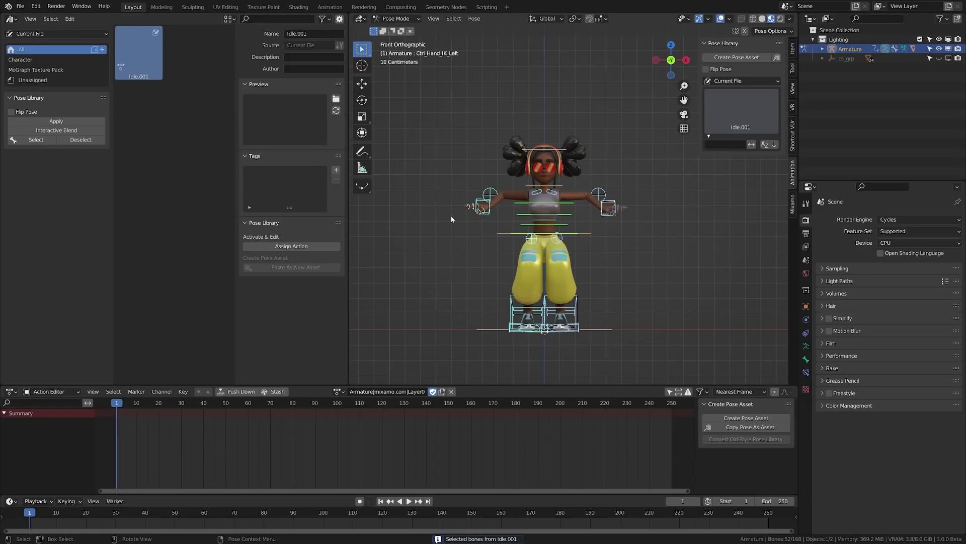
pyautogui.click(753, 59)
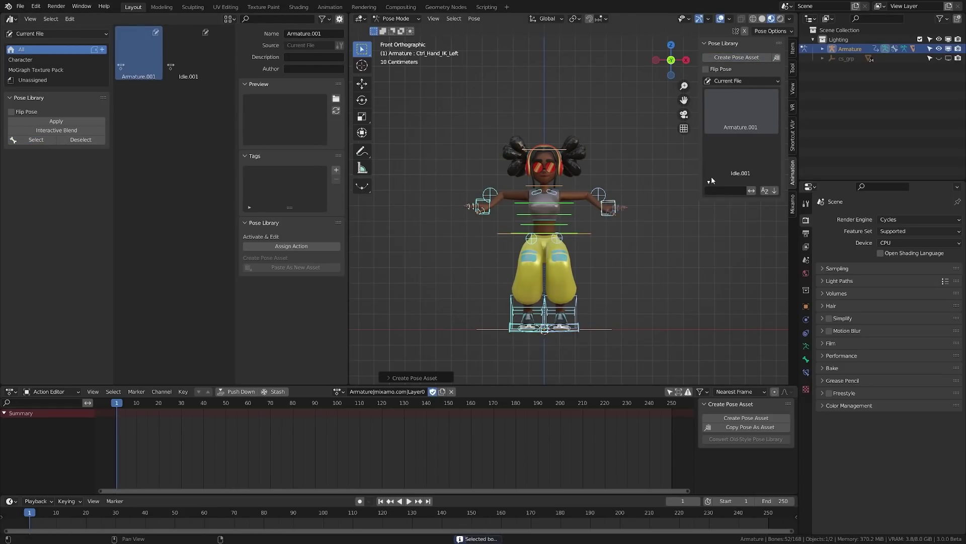
pyautogui.click(315, 33)
pyautogui.write('Crouched')
pyautogui.press('Return')
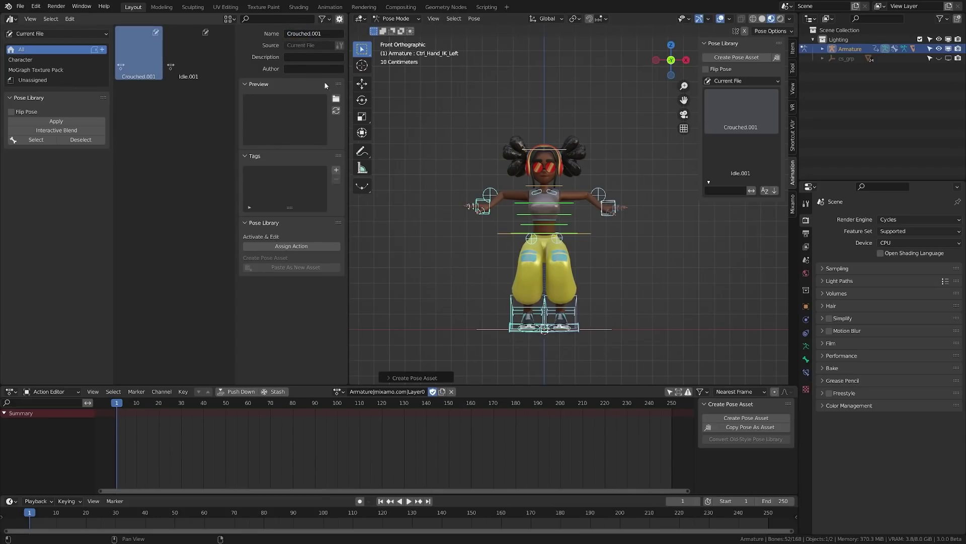
# Step: Alternate between the Idle.001 and Crouched.001 poses to test them
pyautogui.click(747, 154)
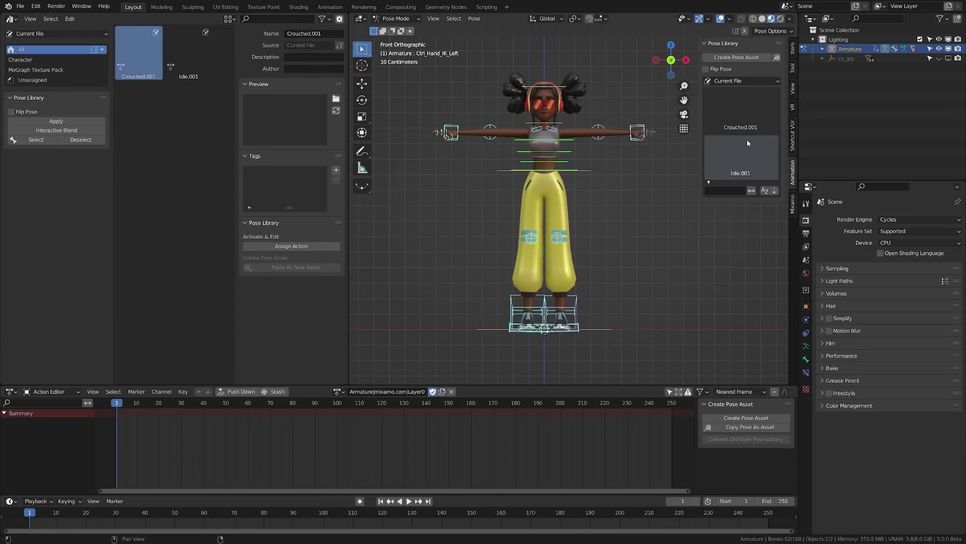
pyautogui.click(751, 109)
pyautogui.click(739, 155)
pyautogui.click(742, 116)
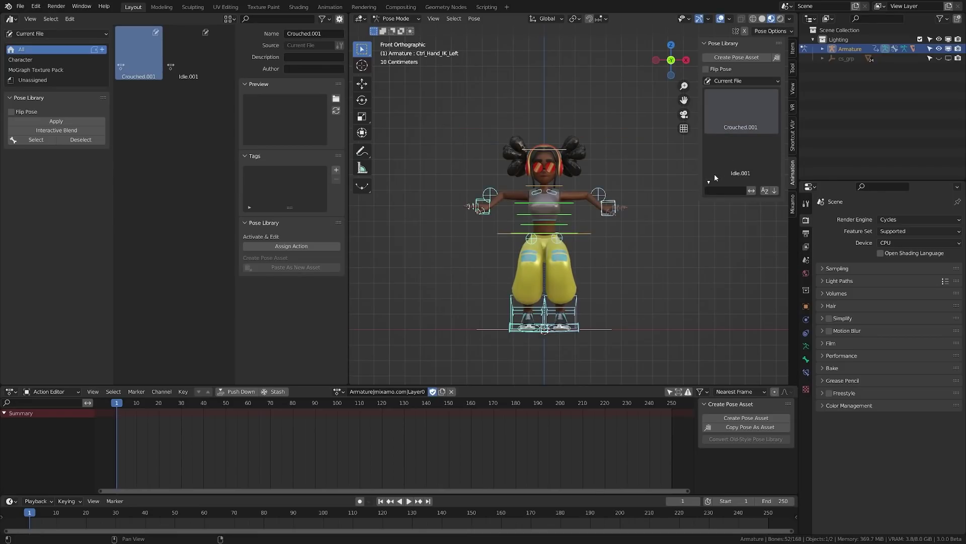
pyautogui.click(725, 162)
pyautogui.click(740, 123)
# Step: Apply Crouched.001, then preview an interactive blend toward it and cancel
pyautogui.click(735, 170)
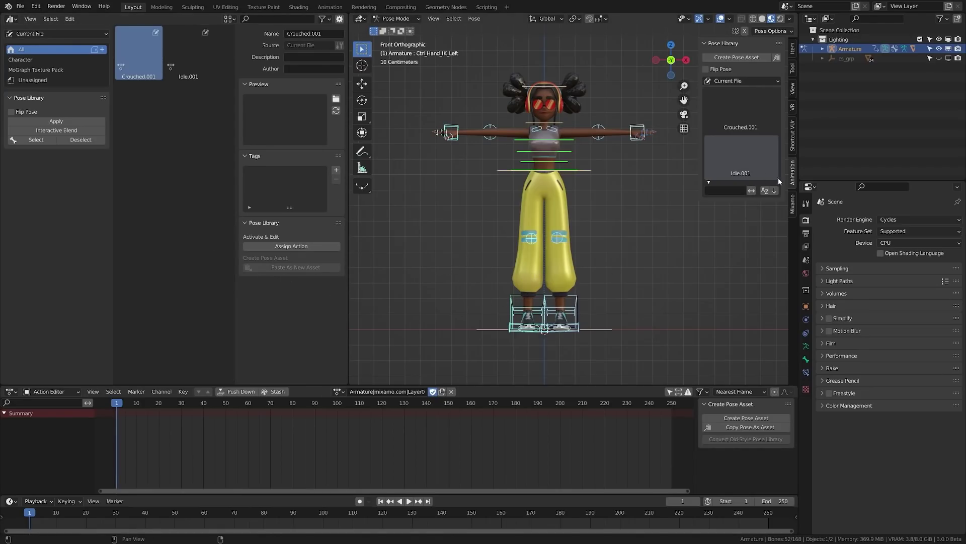
pyautogui.click(734, 116)
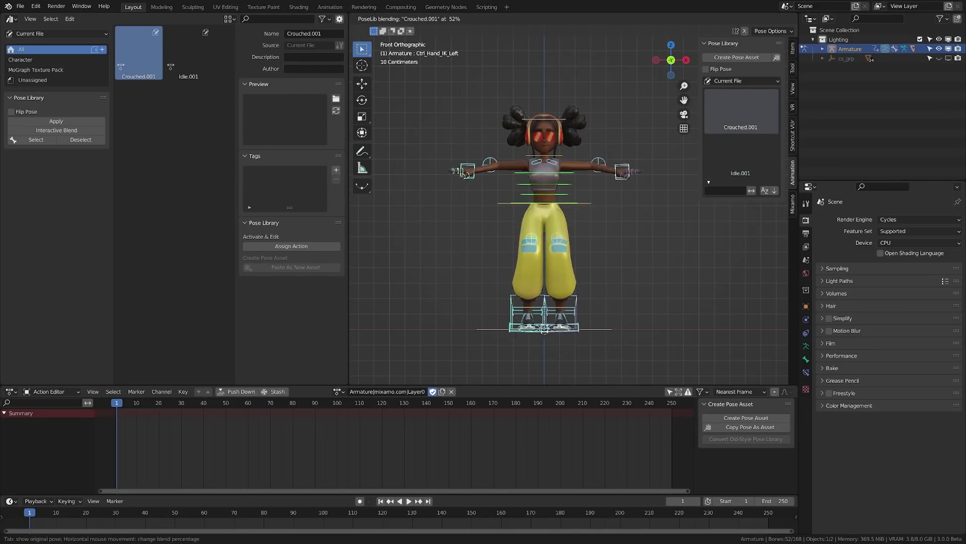
pyautogui.rightClick(665, 144)
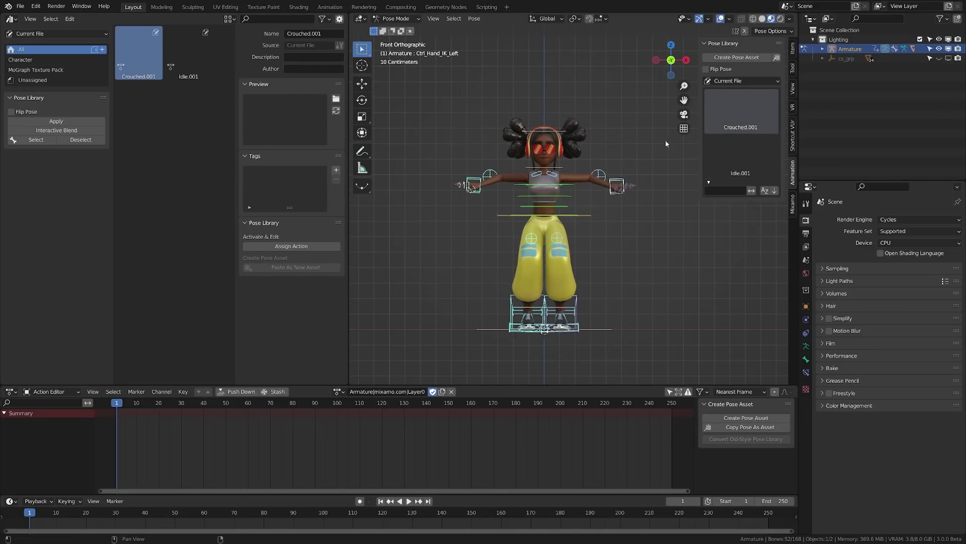
# Step: Deselect all, apply Idle.001, and cancel a second interactive blend toward Crouched.001
pyautogui.click(694, 174)
pyautogui.click(724, 160)
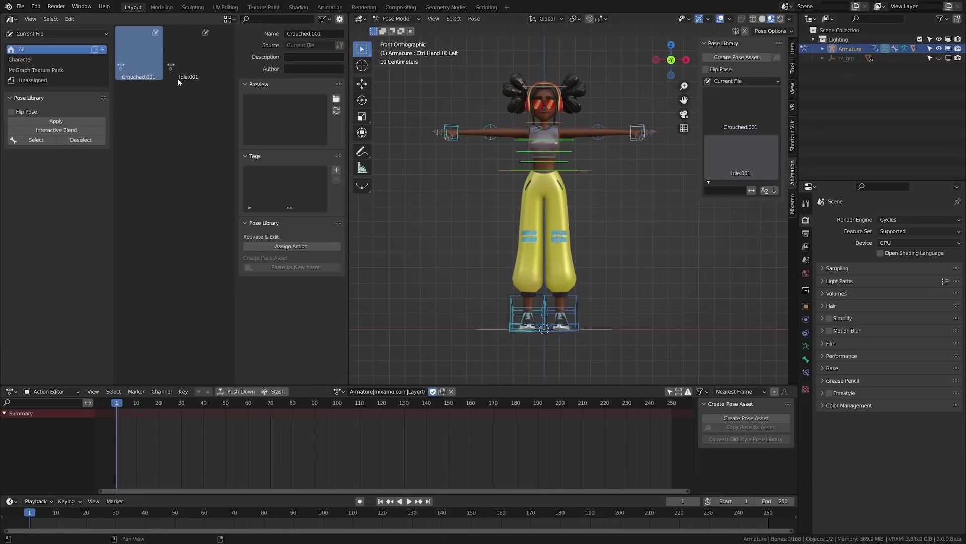
pyautogui.click(62, 135)
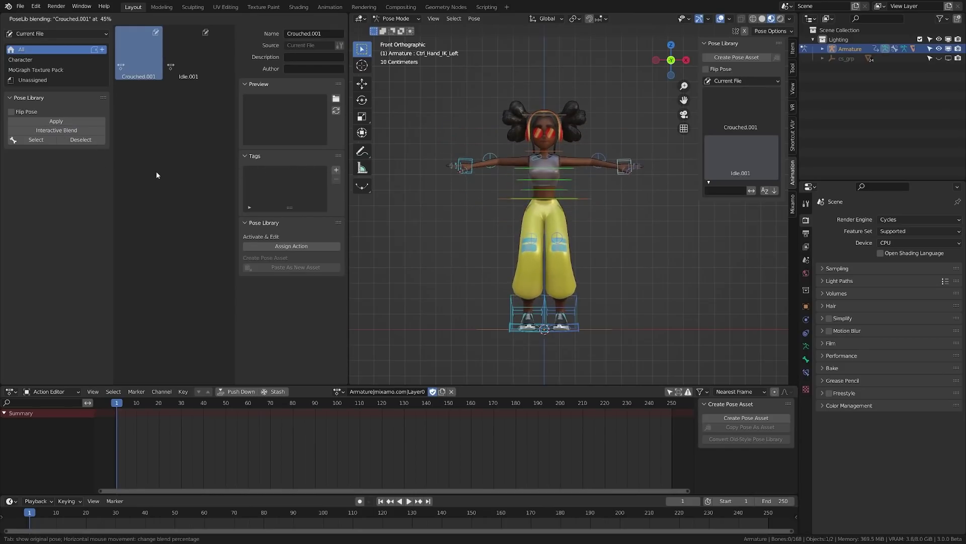
pyautogui.press('Escape')
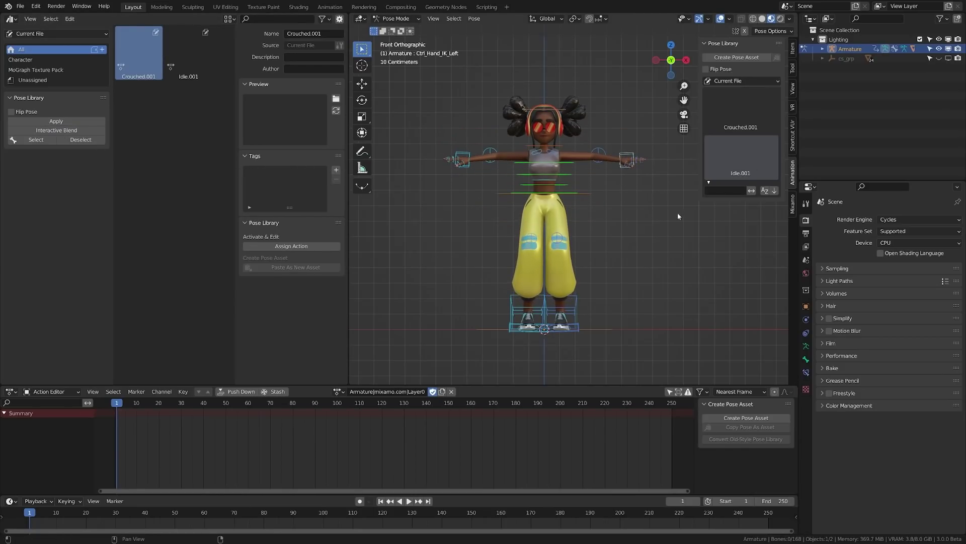
# Step: Frame the left hand in front view and reset its control to rest position
pyautogui.keyDown('shift'); pyautogui.moveTo(636, 180); pyautogui.dragTo(555, 195, button='middle'); pyautogui.keyUp('shift')
pyautogui.scroll(4, 588, 204)
pyautogui.scroll(3, 552, 268)
pyautogui.scroll(2, 552, 271)
pyautogui.keyDown('shift'); pyautogui.moveTo(524, 291); pyautogui.dragTo(524, 254, button='middle'); pyautogui.keyUp('shift')
pyautogui.moveTo(564, 203); pyautogui.dragTo(556, 230, button='middle')
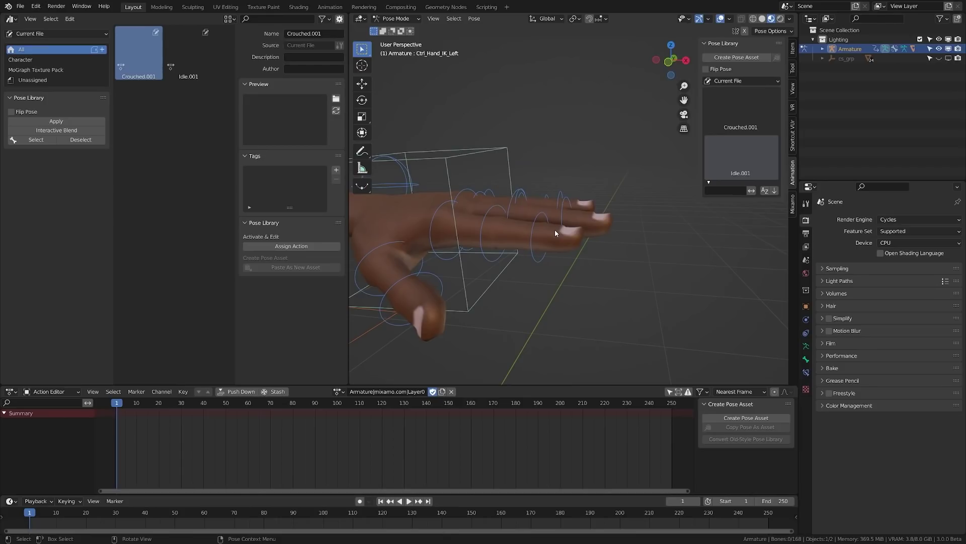
pyautogui.press('KP_1')
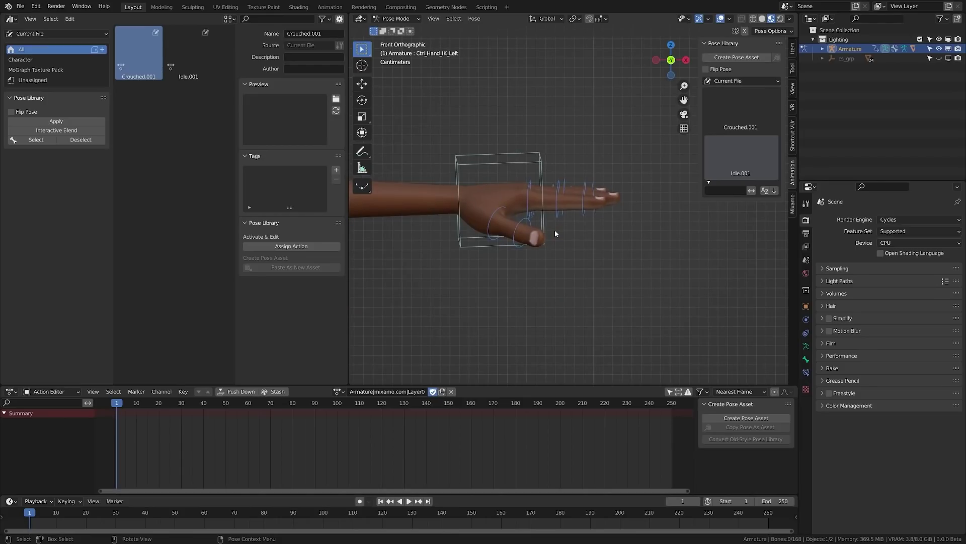
pyautogui.hotkey('alt', 'r')
# Step: Box-select all left-hand finger controls and save them as pose asset F-Idle
pyautogui.moveTo(468, 189); pyautogui.dragTo(526, 237)
pyautogui.keyDown('shift'); pyautogui.moveTo(546, 171); pyautogui.dragTo(629, 230); pyautogui.keyUp('shift')
pyautogui.moveTo(629, 230); pyautogui.dragTo(595, 207, button='middle')
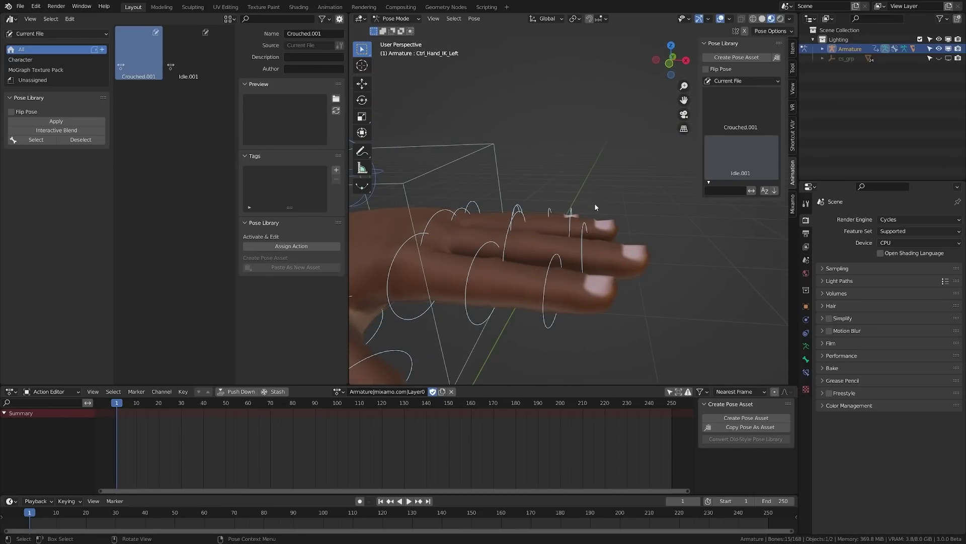
pyautogui.press('KP_1')
pyautogui.click(737, 57)
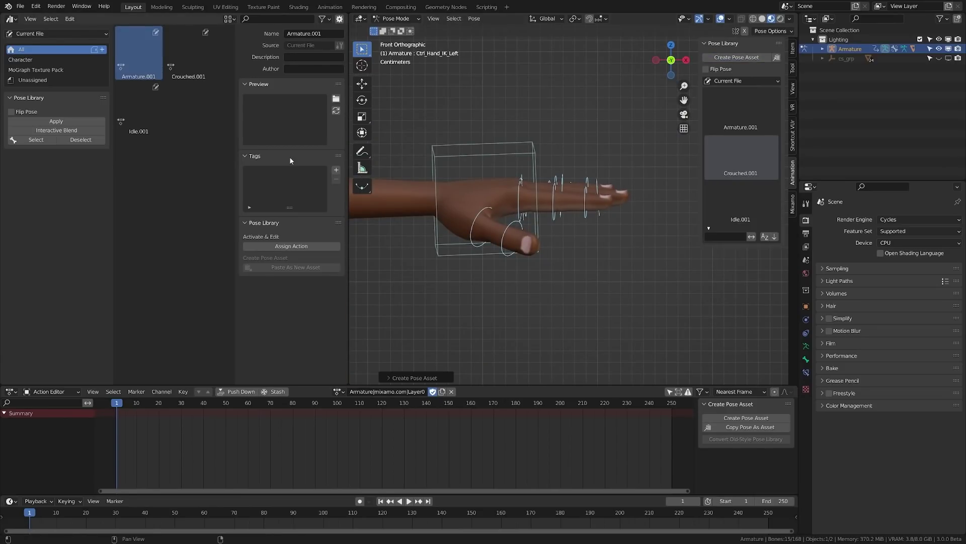
pyautogui.click(312, 33)
pyautogui.write('F-Idle')
pyautogui.press('Return')
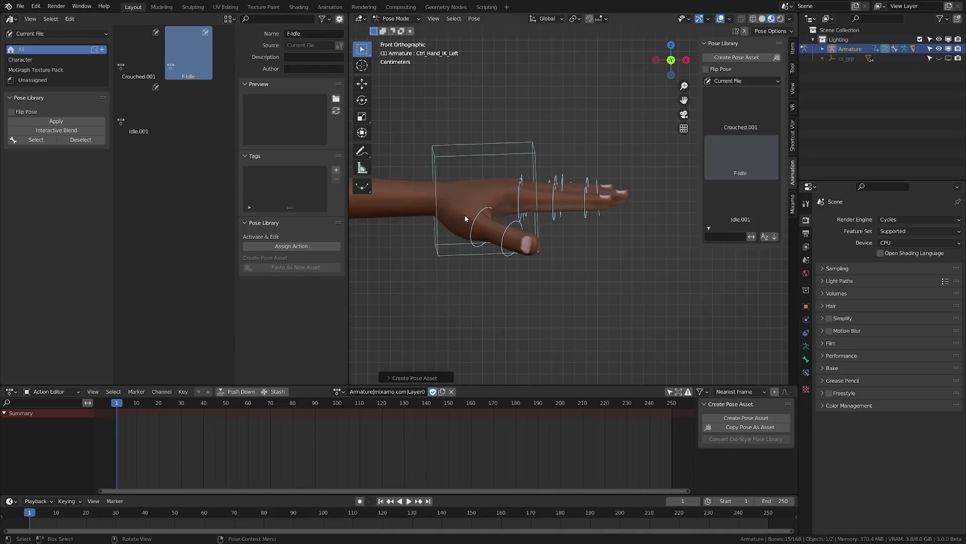
# Step: Rotate the index, middle, ring and pinky finger controls down into a curl
pyautogui.click(521, 200)
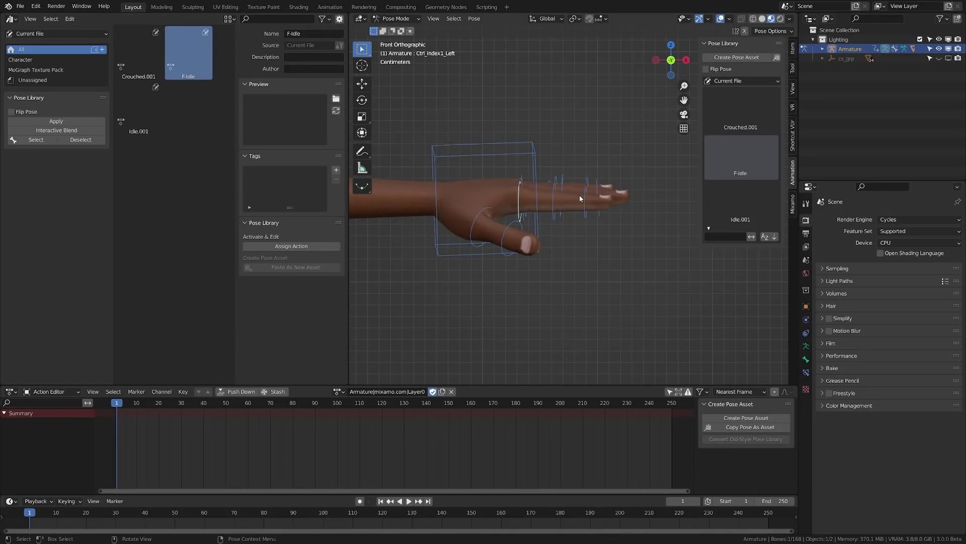
pyautogui.press('r')
pyautogui.click(555, 267)
pyautogui.click(589, 191)
pyautogui.press('r')
pyautogui.click(527, 183)
pyautogui.click(522, 180)
pyautogui.press('r')
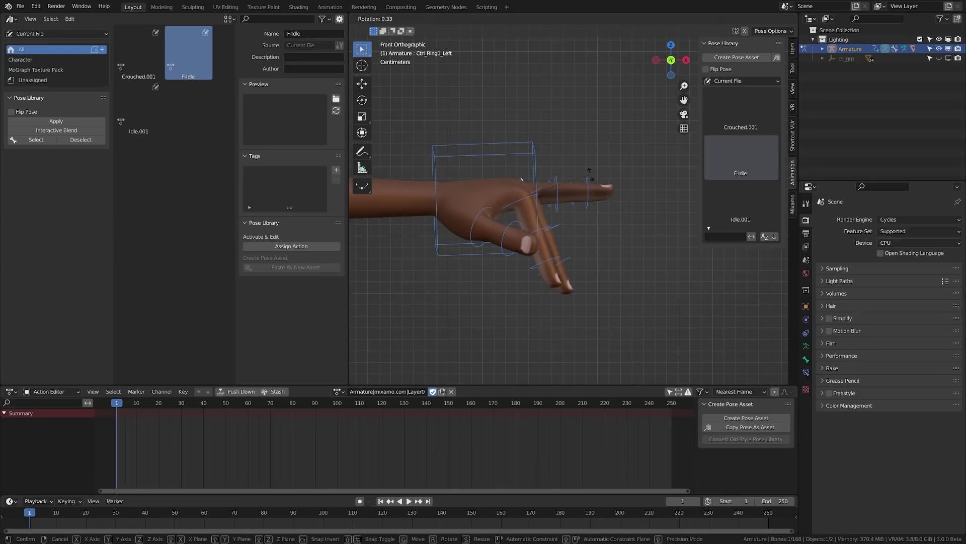
pyautogui.click(524, 177)
pyautogui.click(547, 182)
pyautogui.press('r')
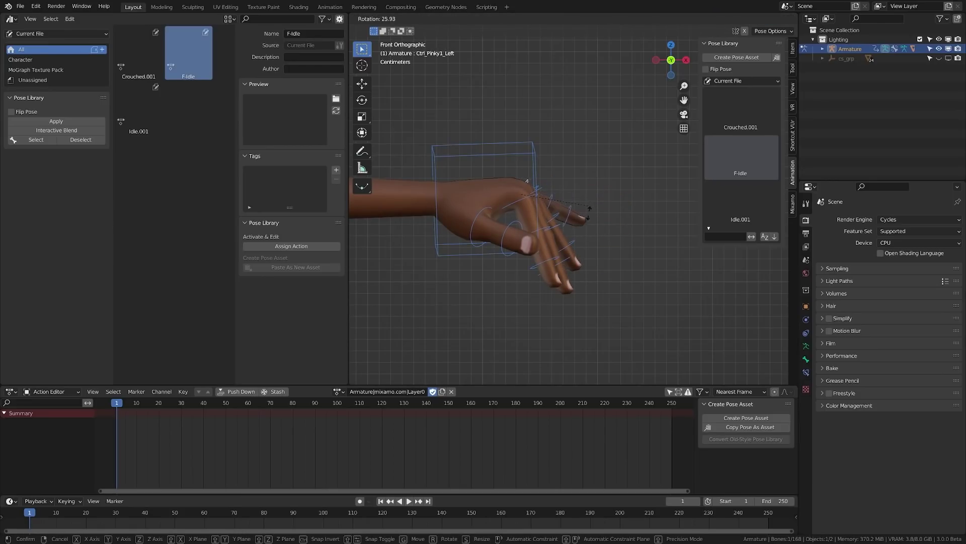
pyautogui.click(575, 238)
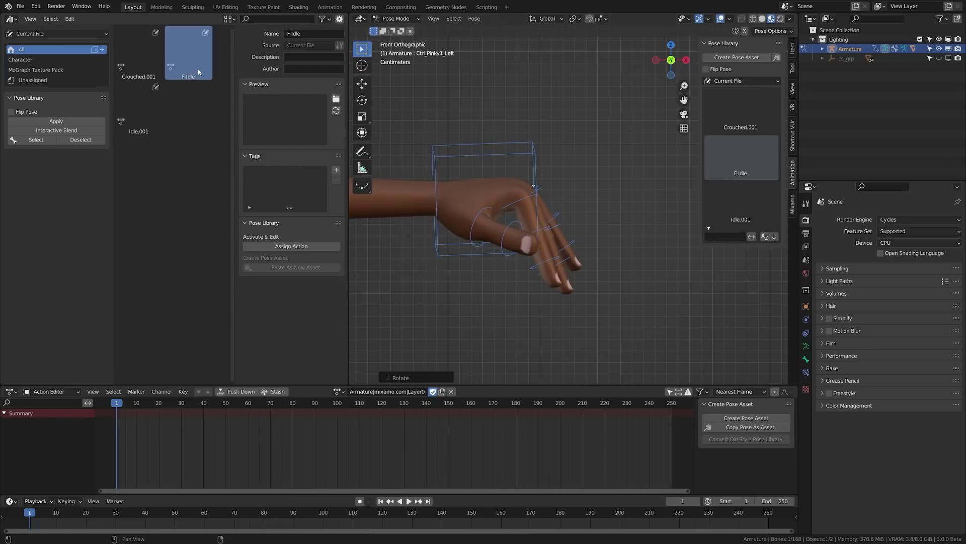
# Step: Select F-Idle's finger bones and save the curled pose as asset F-Bent
pyautogui.click(36, 139)
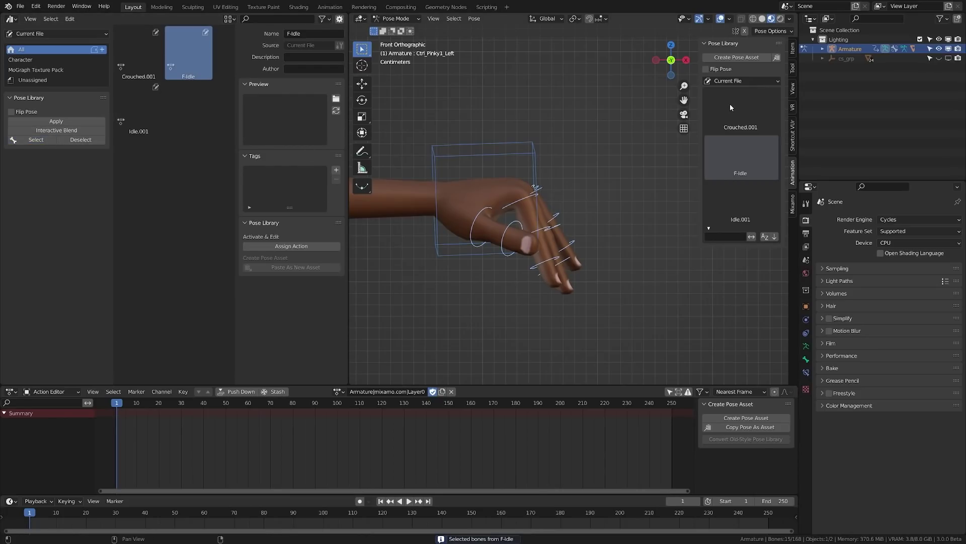
pyautogui.click(744, 60)
pyautogui.click(327, 34)
pyautogui.write('F')
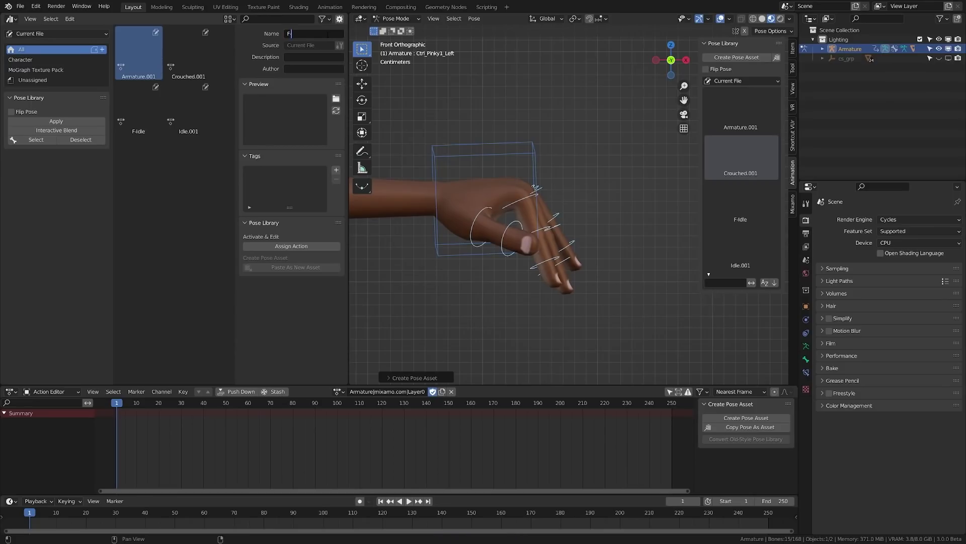
pyautogui.write('-Bent')
pyautogui.press('Return')
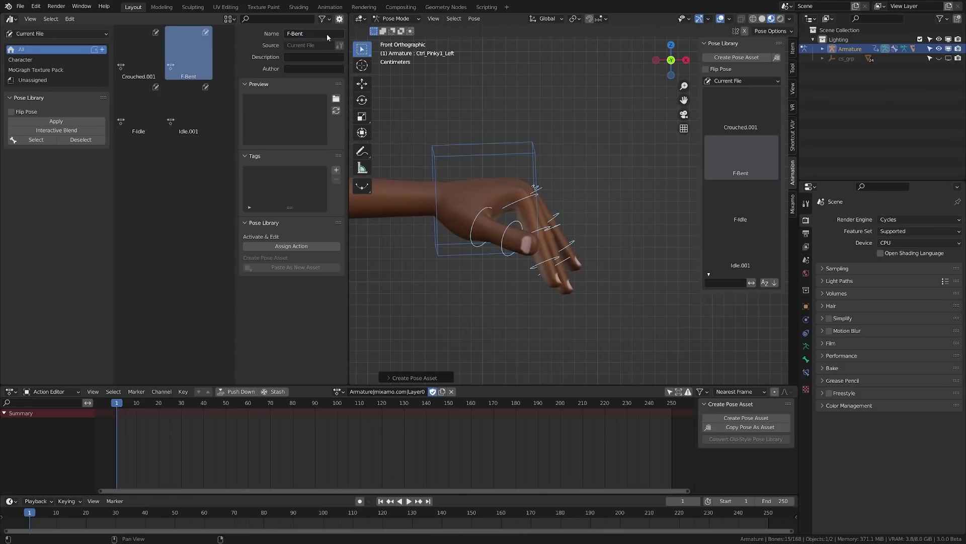
# Step: Switch the character's fingers back and forth between the F-Idle and F-Bent poses, ending on F-Idle
pyautogui.click(738, 215)
pyautogui.click(750, 162)
pyautogui.click(739, 203)
pyautogui.click(735, 175)
pyautogui.click(736, 224)
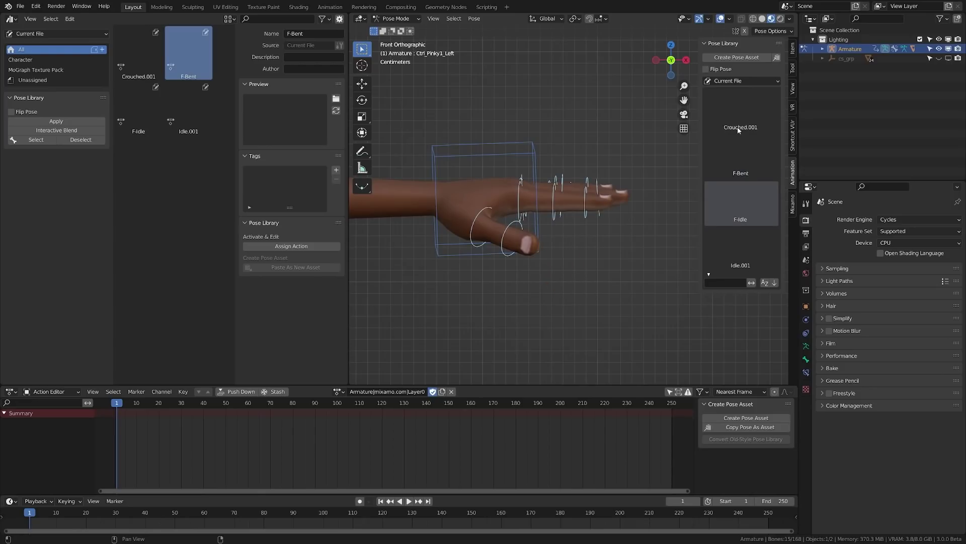
# Step: Apply the Crouched.001 pose to the character, then curl its fingers with F-Bent
pyautogui.click(738, 127)
pyautogui.scroll(-6, 484, 300)
pyautogui.scroll(-2, 492, 295)
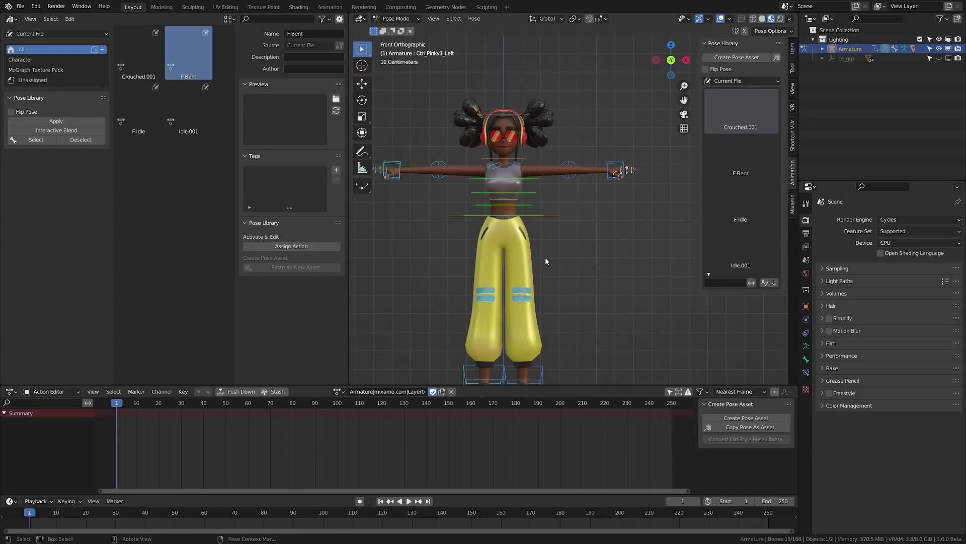
pyautogui.keyDown('shift'); pyautogui.moveTo(545, 257); pyautogui.dragTo(662, 170, button='middle'); pyautogui.keyUp('shift')
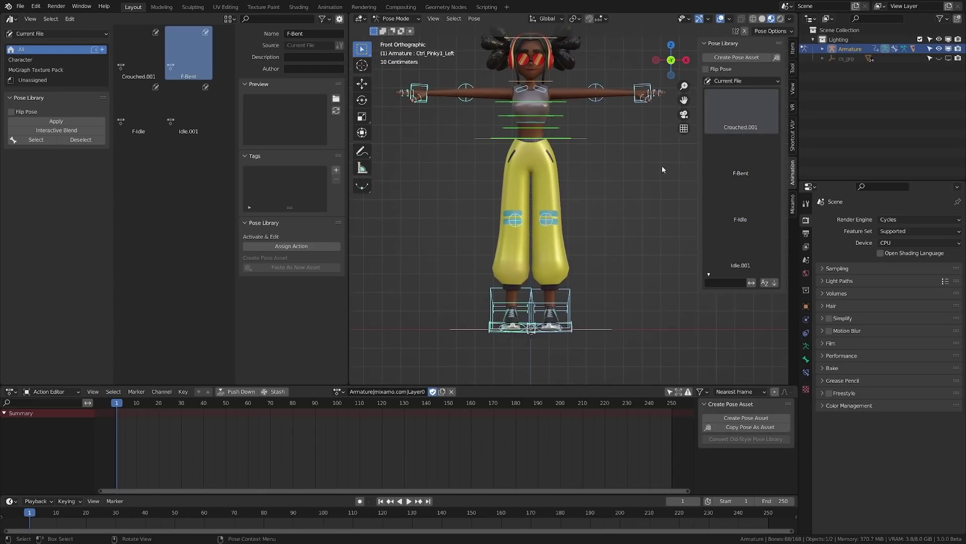
pyautogui.click(735, 126)
pyautogui.click(747, 175)
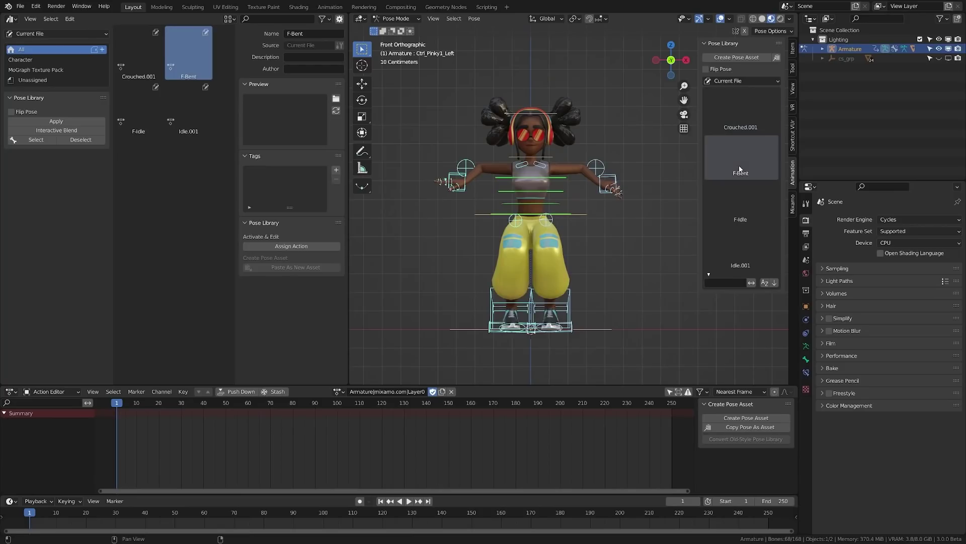
# Step: Zoom and pan the viewport to inspect the crouched character with curled fingers
pyautogui.scroll(4, 541, 259)
pyautogui.scroll(5, 589, 222)
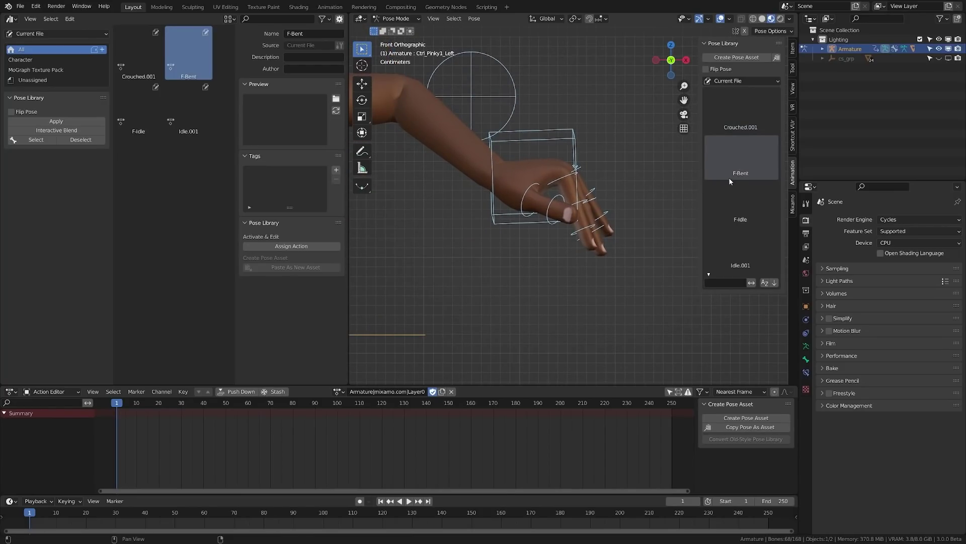
pyautogui.scroll(-8, 606, 202)
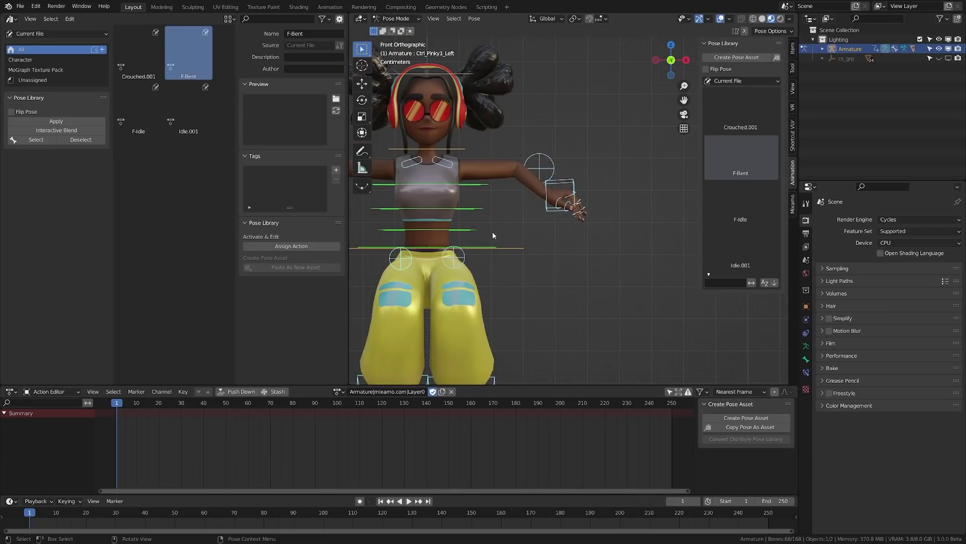
pyautogui.keyDown('shift'); pyautogui.moveTo(519, 184); pyautogui.dragTo(490, 203, button='middle'); pyautogui.keyUp('shift')
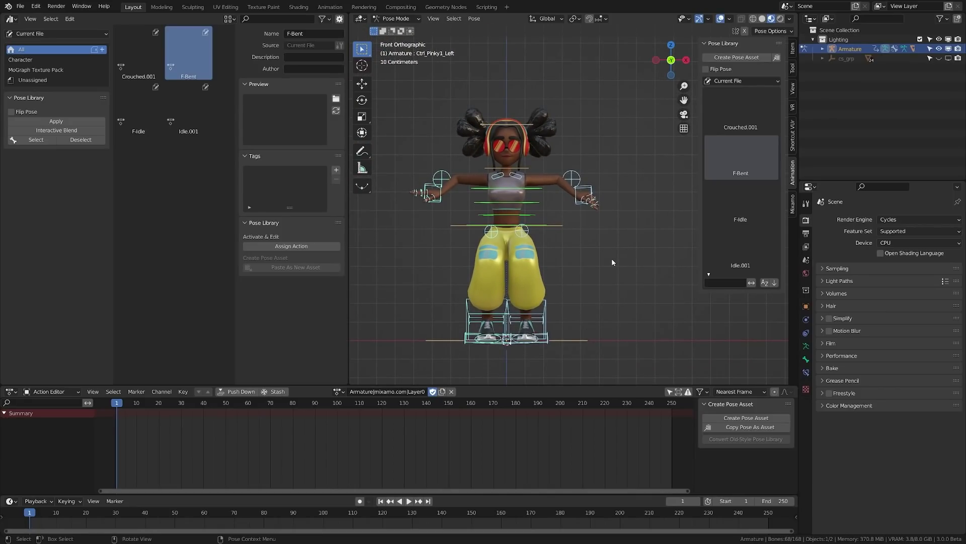
pyautogui.hscroll(-4, 493, 280)
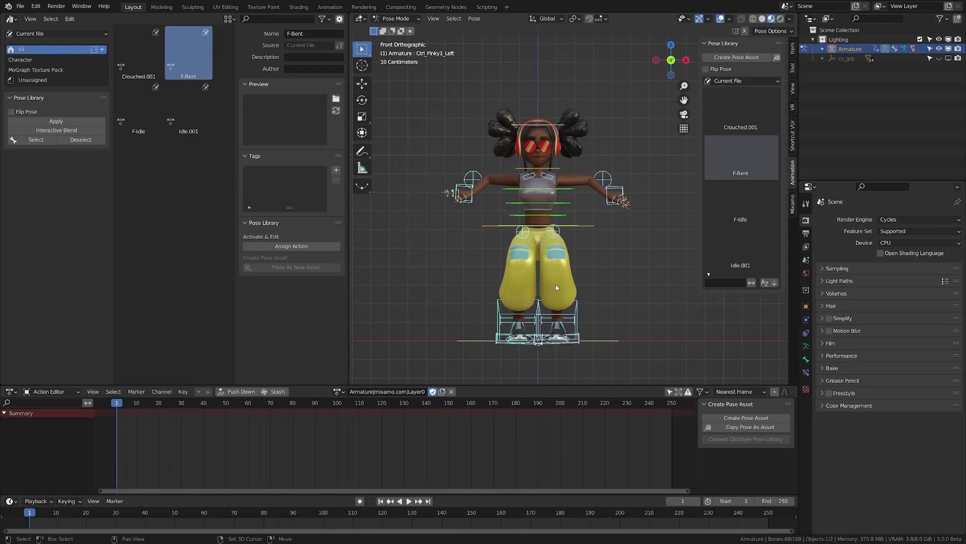
pyautogui.hscroll(4, 515, 268)
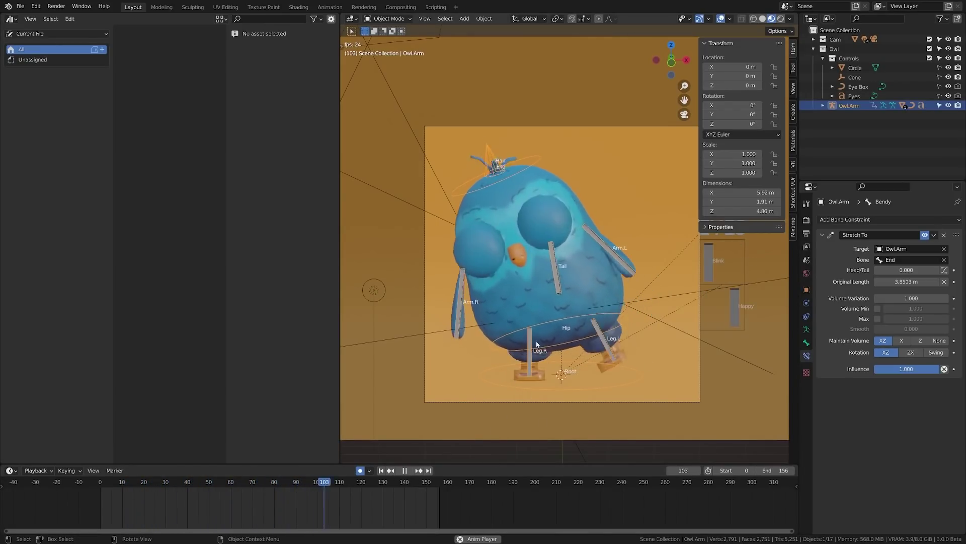
# Step: Stop the owl animation on frame 51 and switch the owl rig into Pose Mode
pyautogui.click(405, 470)
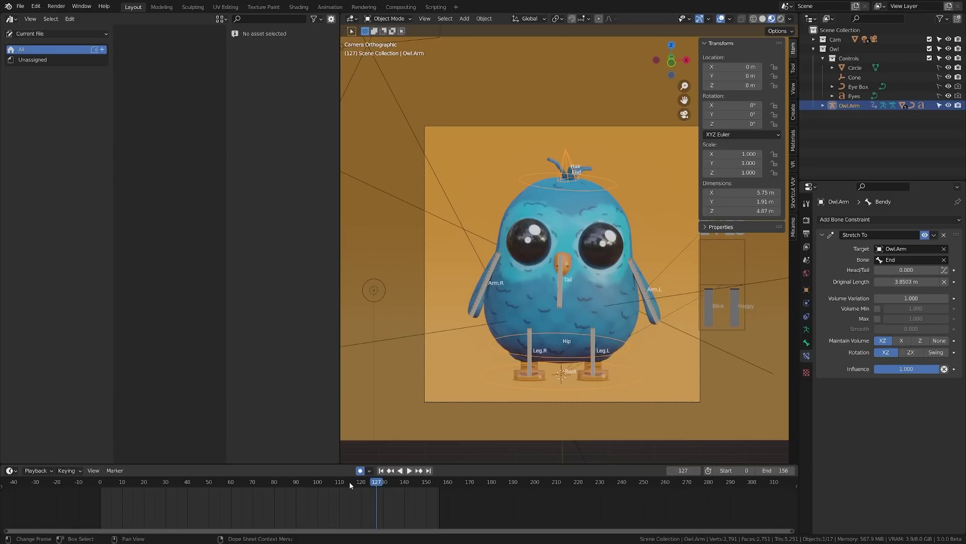
pyautogui.moveTo(350, 481); pyautogui.dragTo(210, 516)
pyautogui.press('space')
pyautogui.click(405, 470)
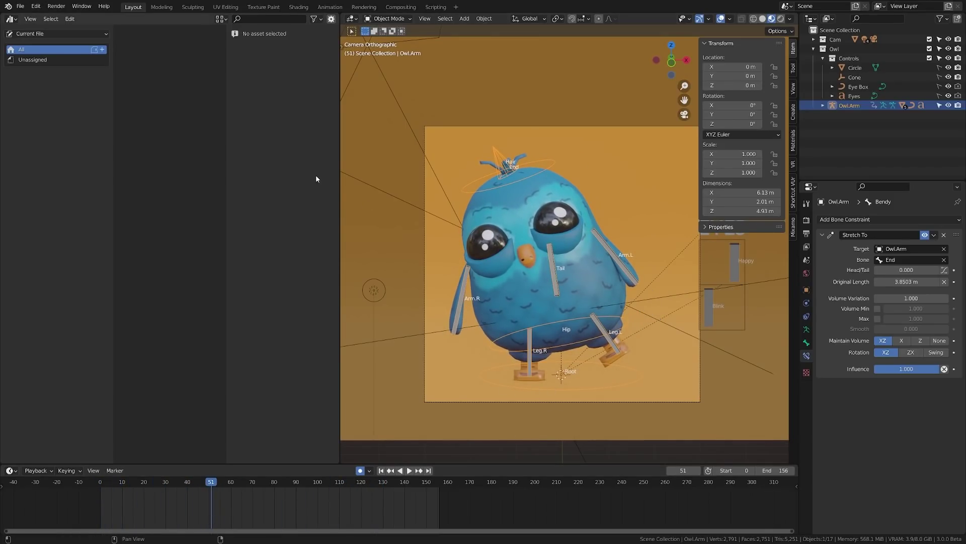
pyautogui.hotkey('ctrl', 'Tab')
pyautogui.click(553, 293)
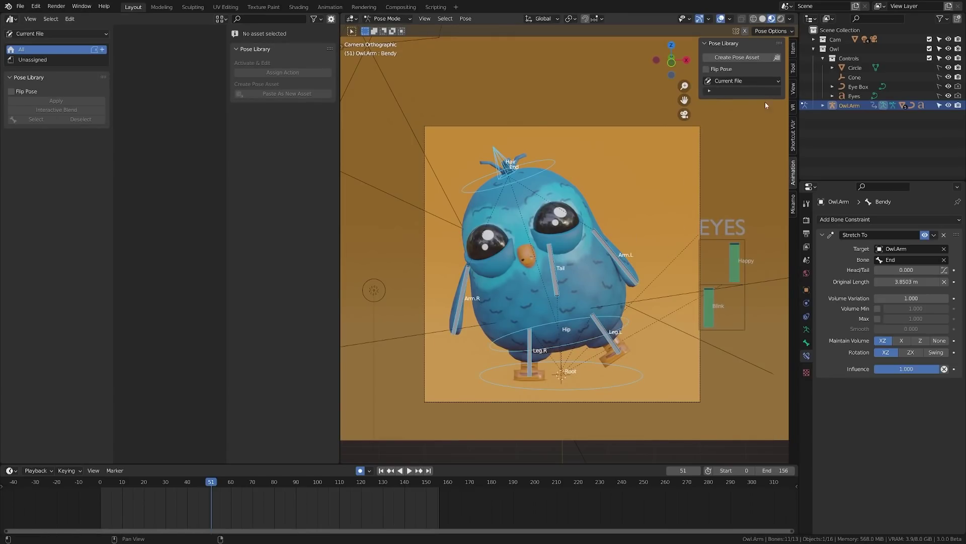
# Step: Save the owl's current pose as a new pose asset named Happy
pyautogui.click(731, 57)
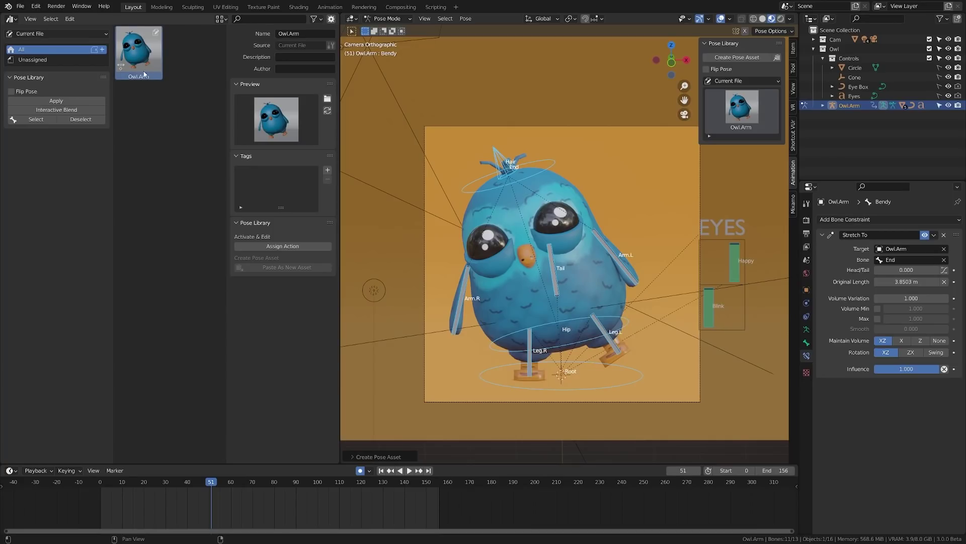
pyautogui.click(310, 35)
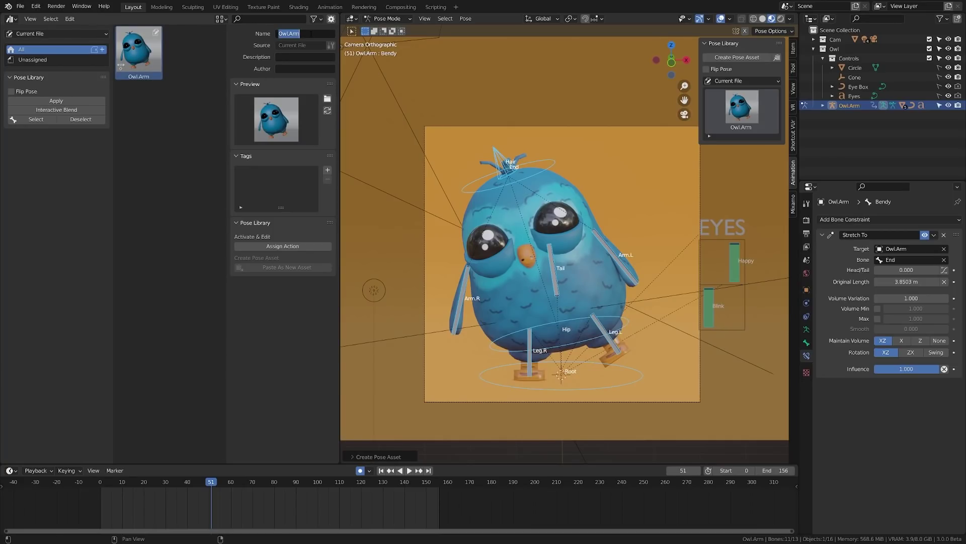
pyautogui.write('Happy')
pyautogui.press('Return')
pyautogui.press('Left')
pyautogui.press('Left')
pyautogui.press('Left')
pyautogui.press('Left')
pyautogui.press('Left')
pyautogui.click(156, 158)
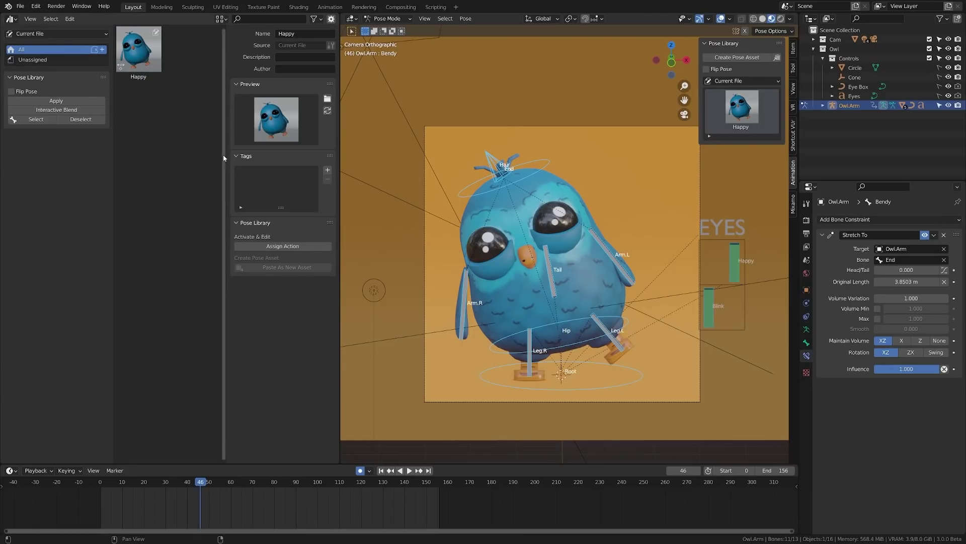